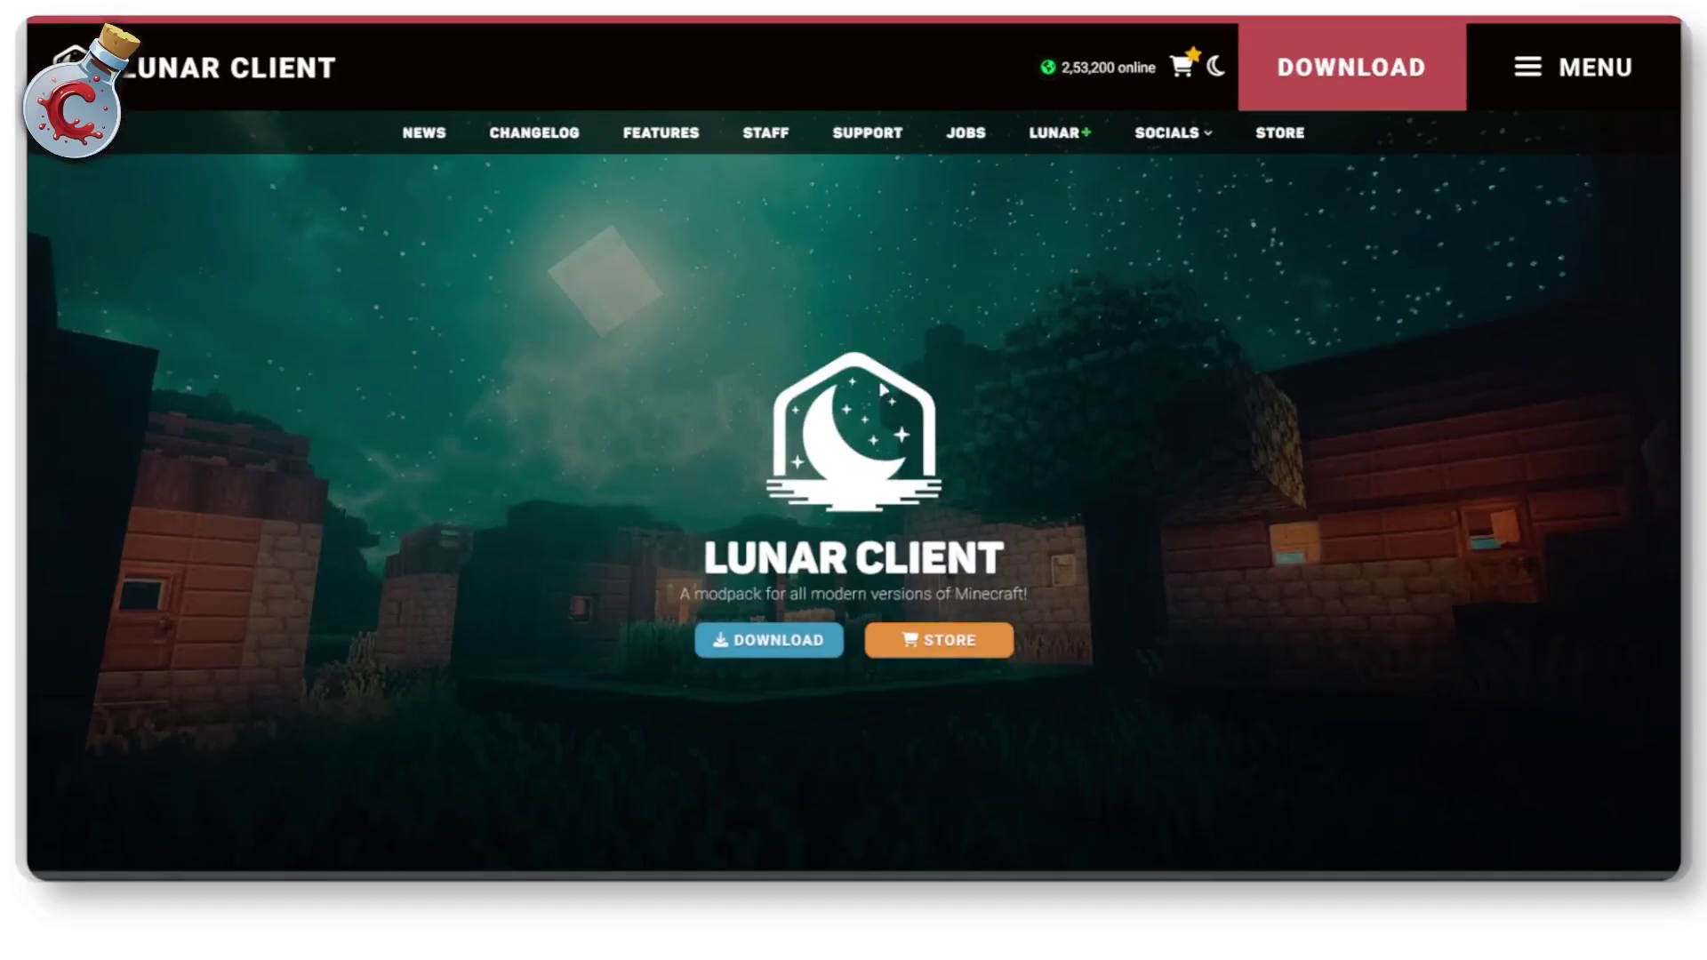
Step: Look over the Lunar Client download page, including its Windows, macOS and Linux options
{"action": "scroll", "coordinate": [880, 388], "scroll_direction": "down", "scroll_amount": 2}
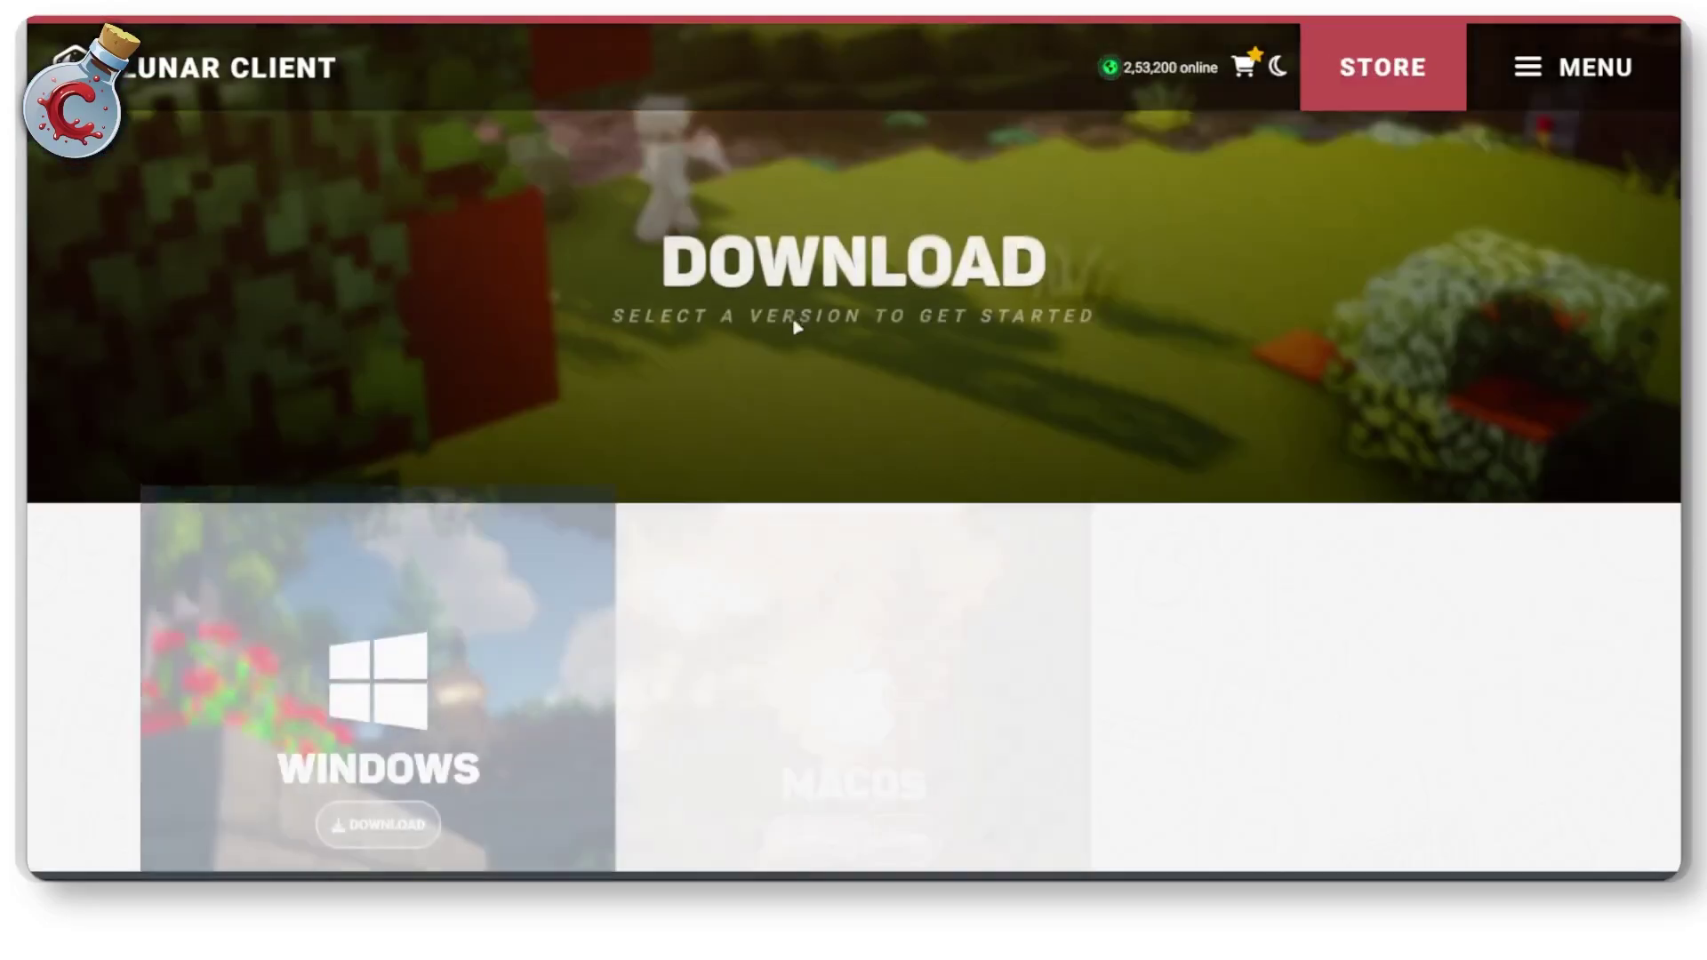
{"action": "scroll", "coordinate": [759, 355], "scroll_direction": "down", "scroll_amount": 4}
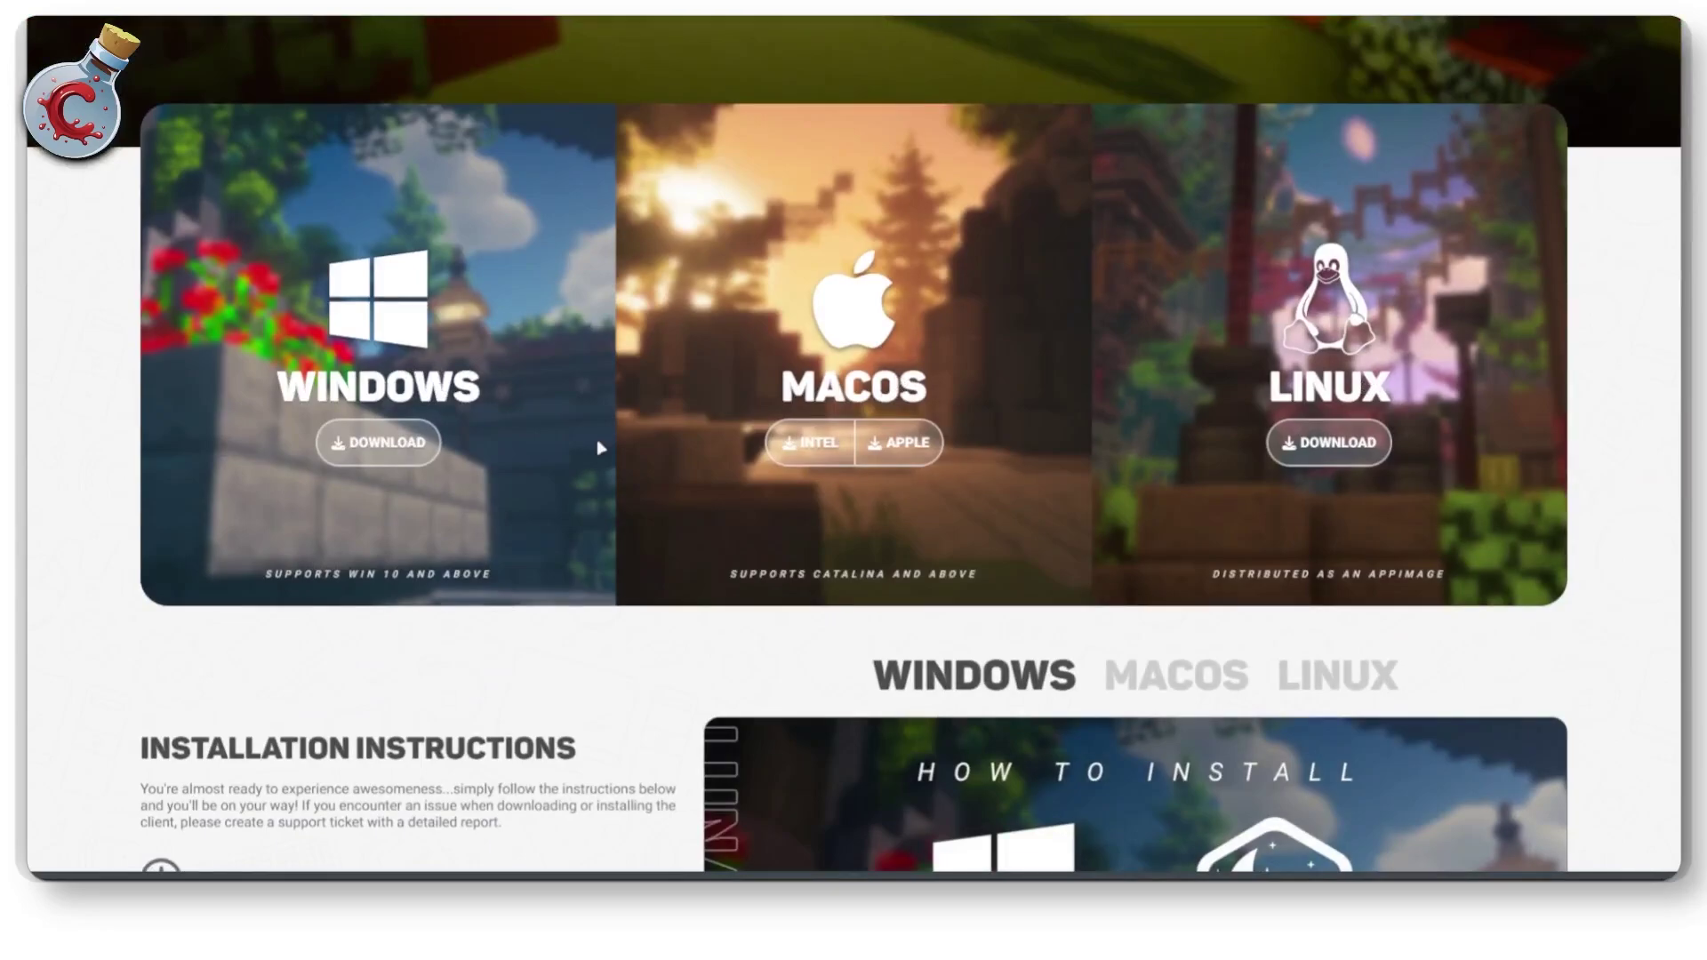
{"action": "scroll", "coordinate": [600, 448], "scroll_direction": "up", "scroll_amount": 4}
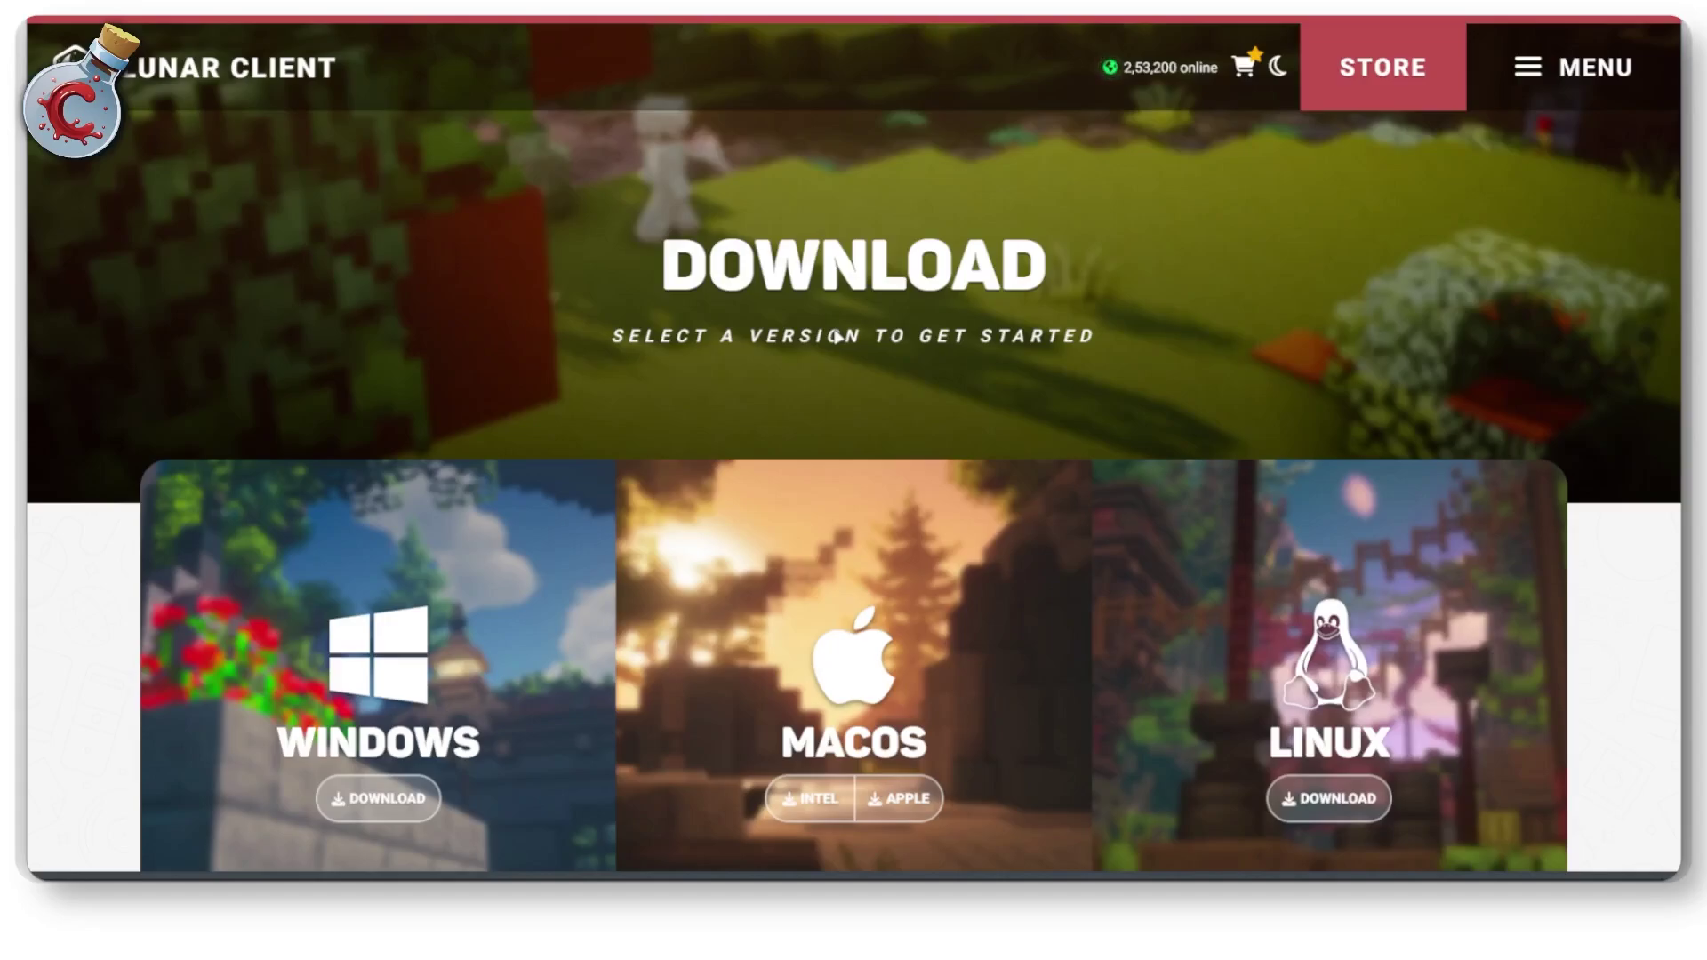
{"action": "scroll", "coordinate": [836, 337], "scroll_direction": "down", "scroll_amount": 7}
{"action": "scroll", "coordinate": [836, 333], "scroll_direction": "up", "scroll_amount": 7}
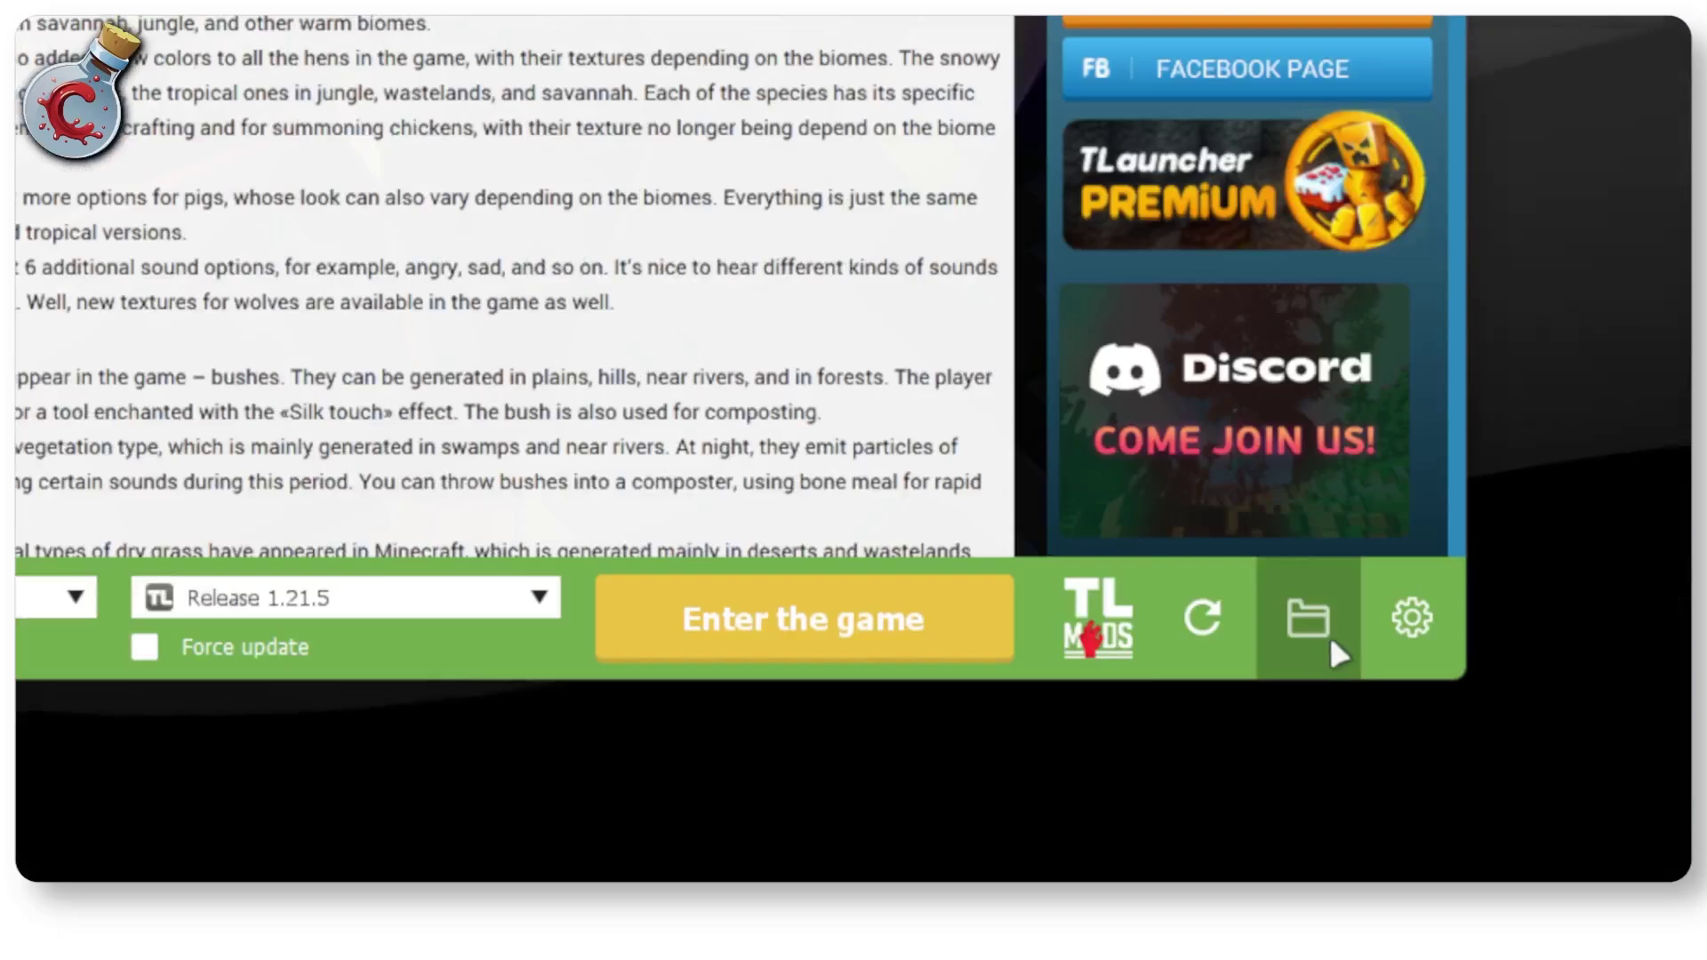
Step: From TLauncher, open the .minecraft folder, move Lunar For Tlauncher.zip from the desktop into its versions folder, and extract it there
{"action": "left_click", "coordinate": [1328, 632]}
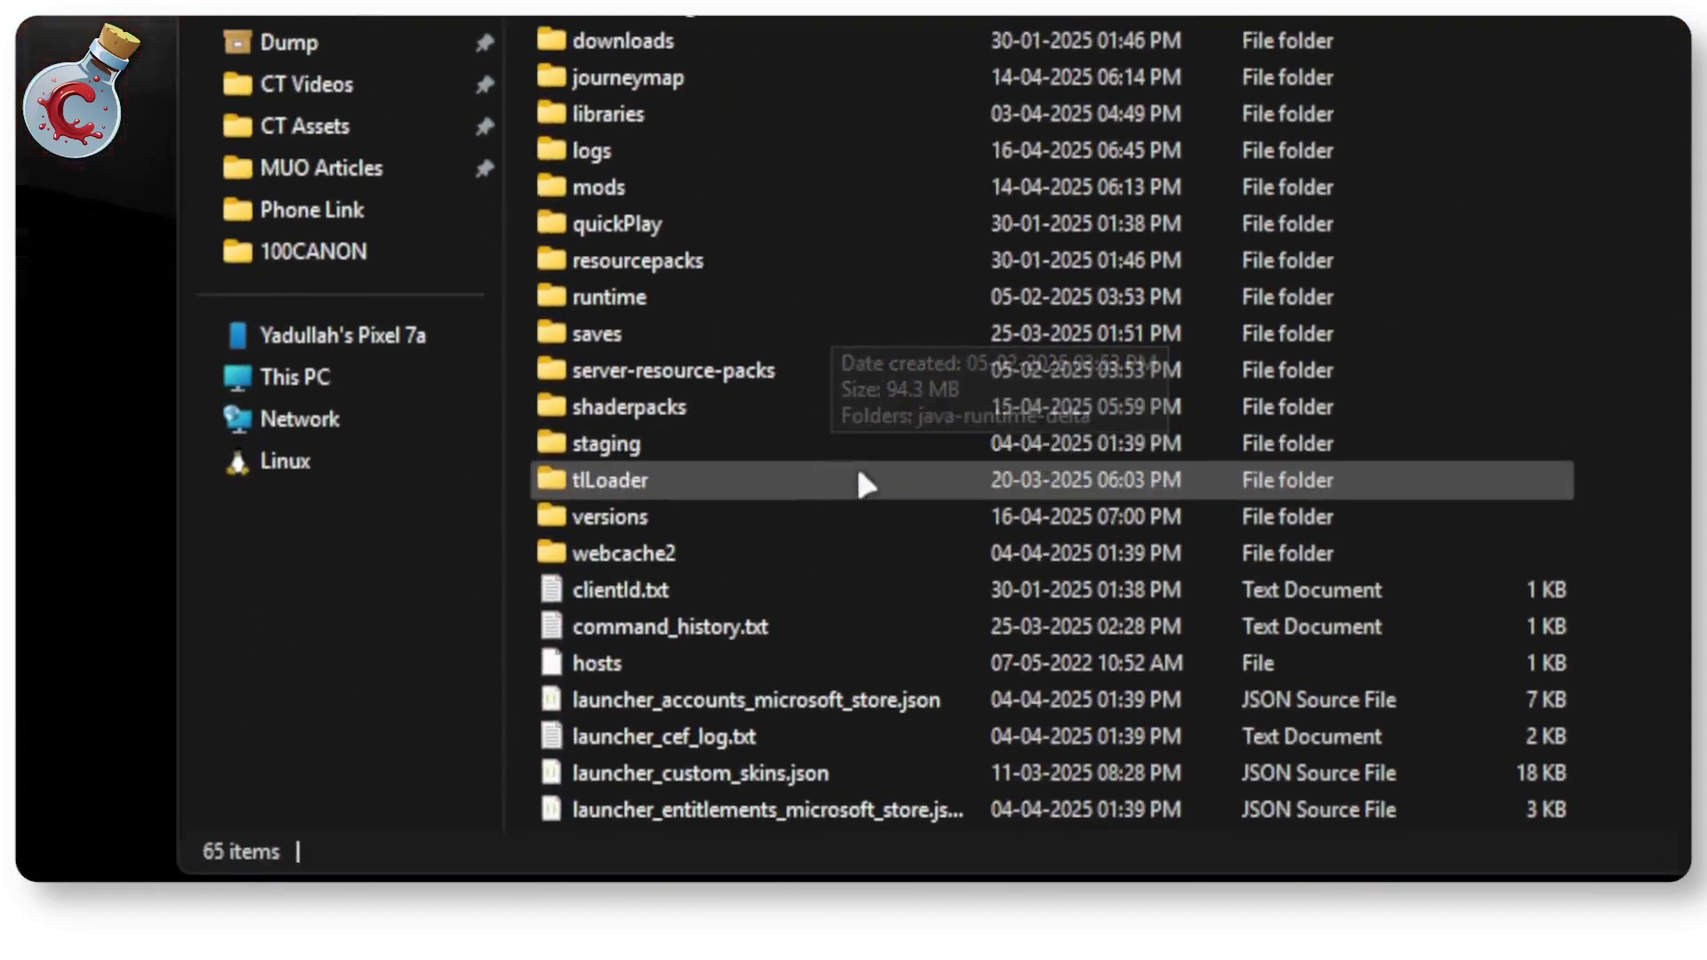
{"action": "double_click", "coordinate": [833, 496]}
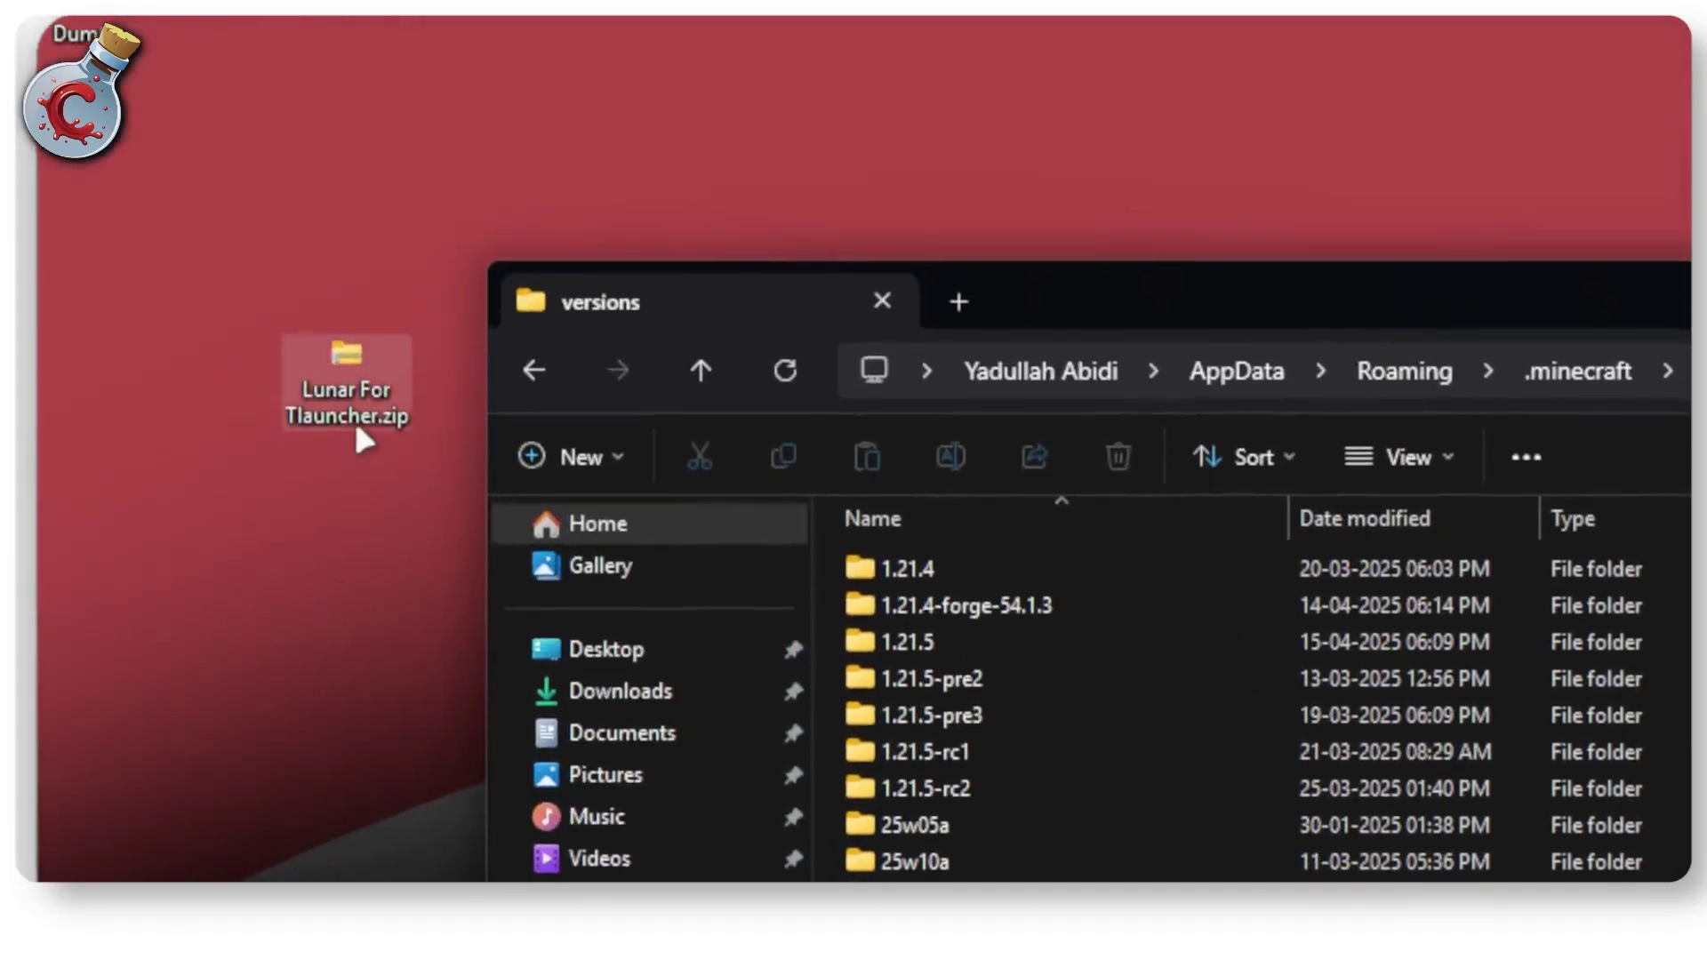
{"action": "left_click_drag", "start_coordinate": [359, 391], "coordinate": [847, 456]}
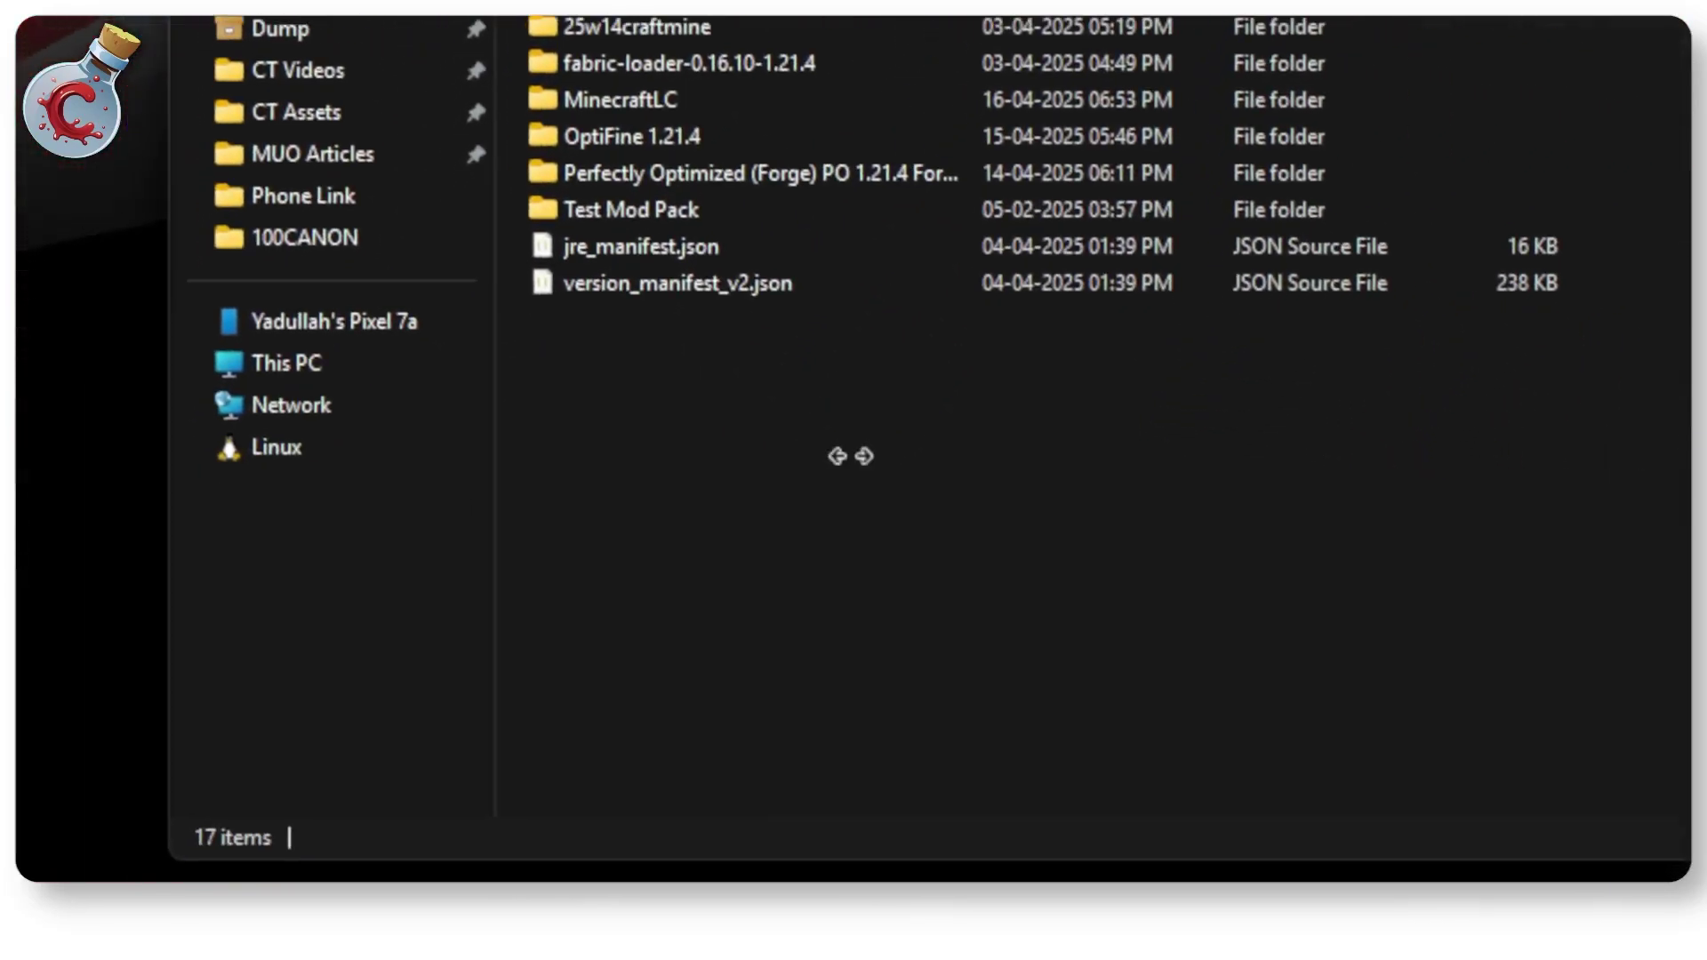
{"action": "right_click", "coordinate": [738, 324]}
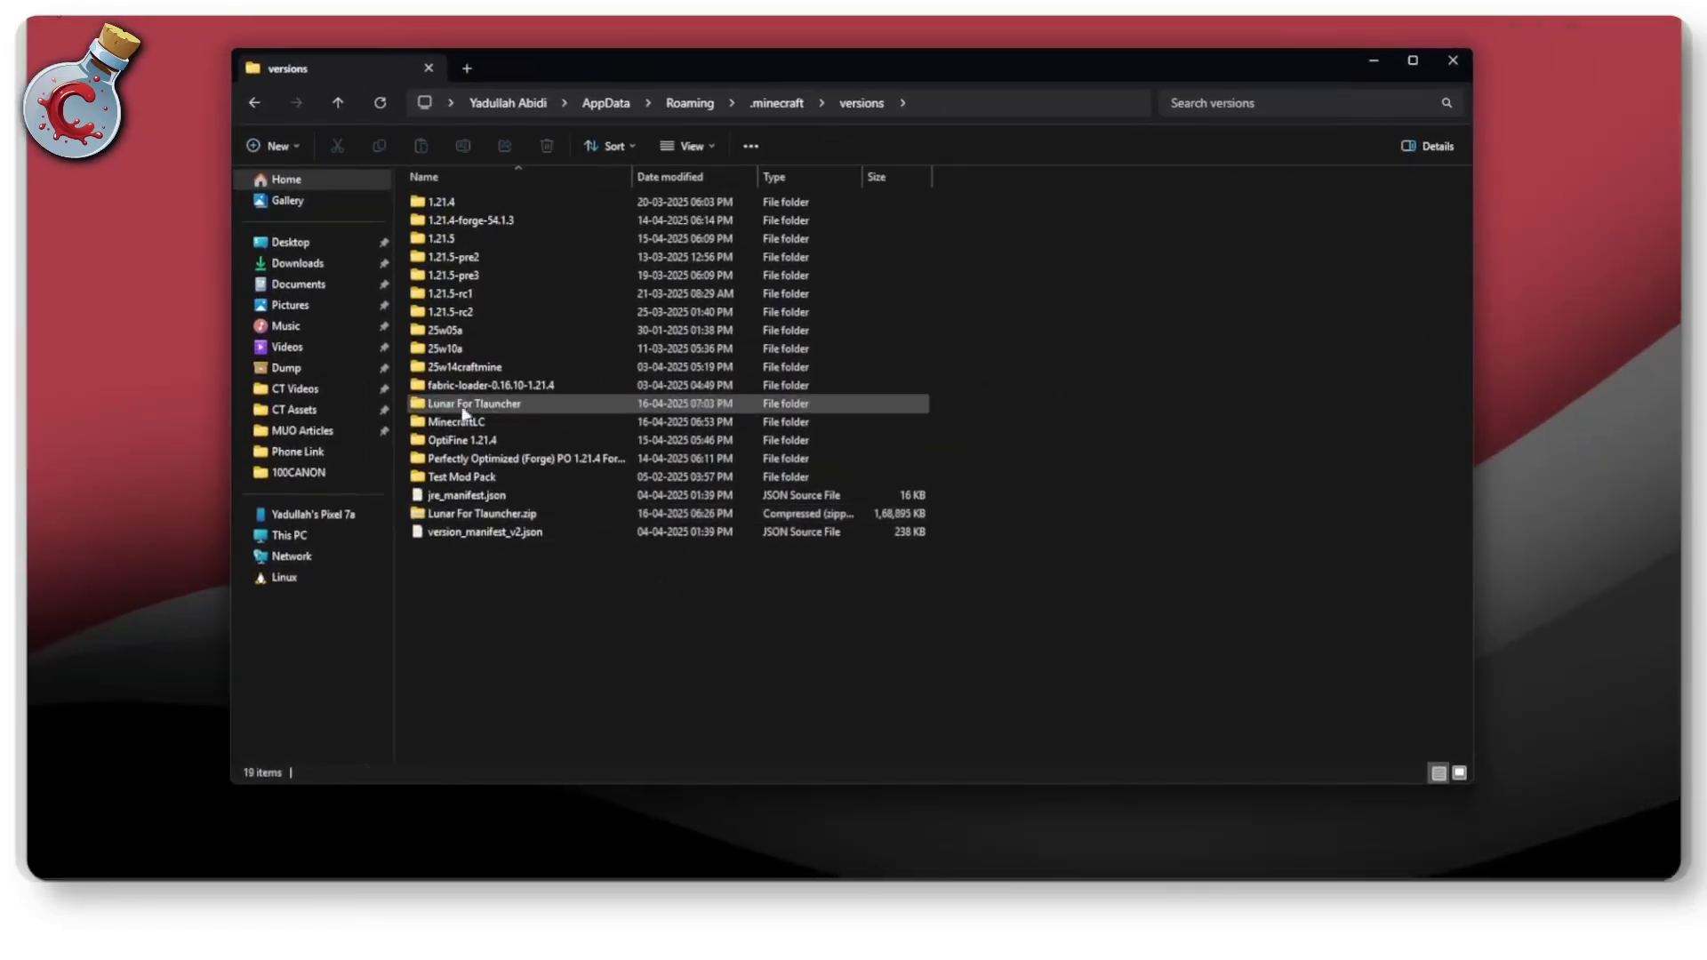
{"action": "left_click", "coordinate": [480, 481]}
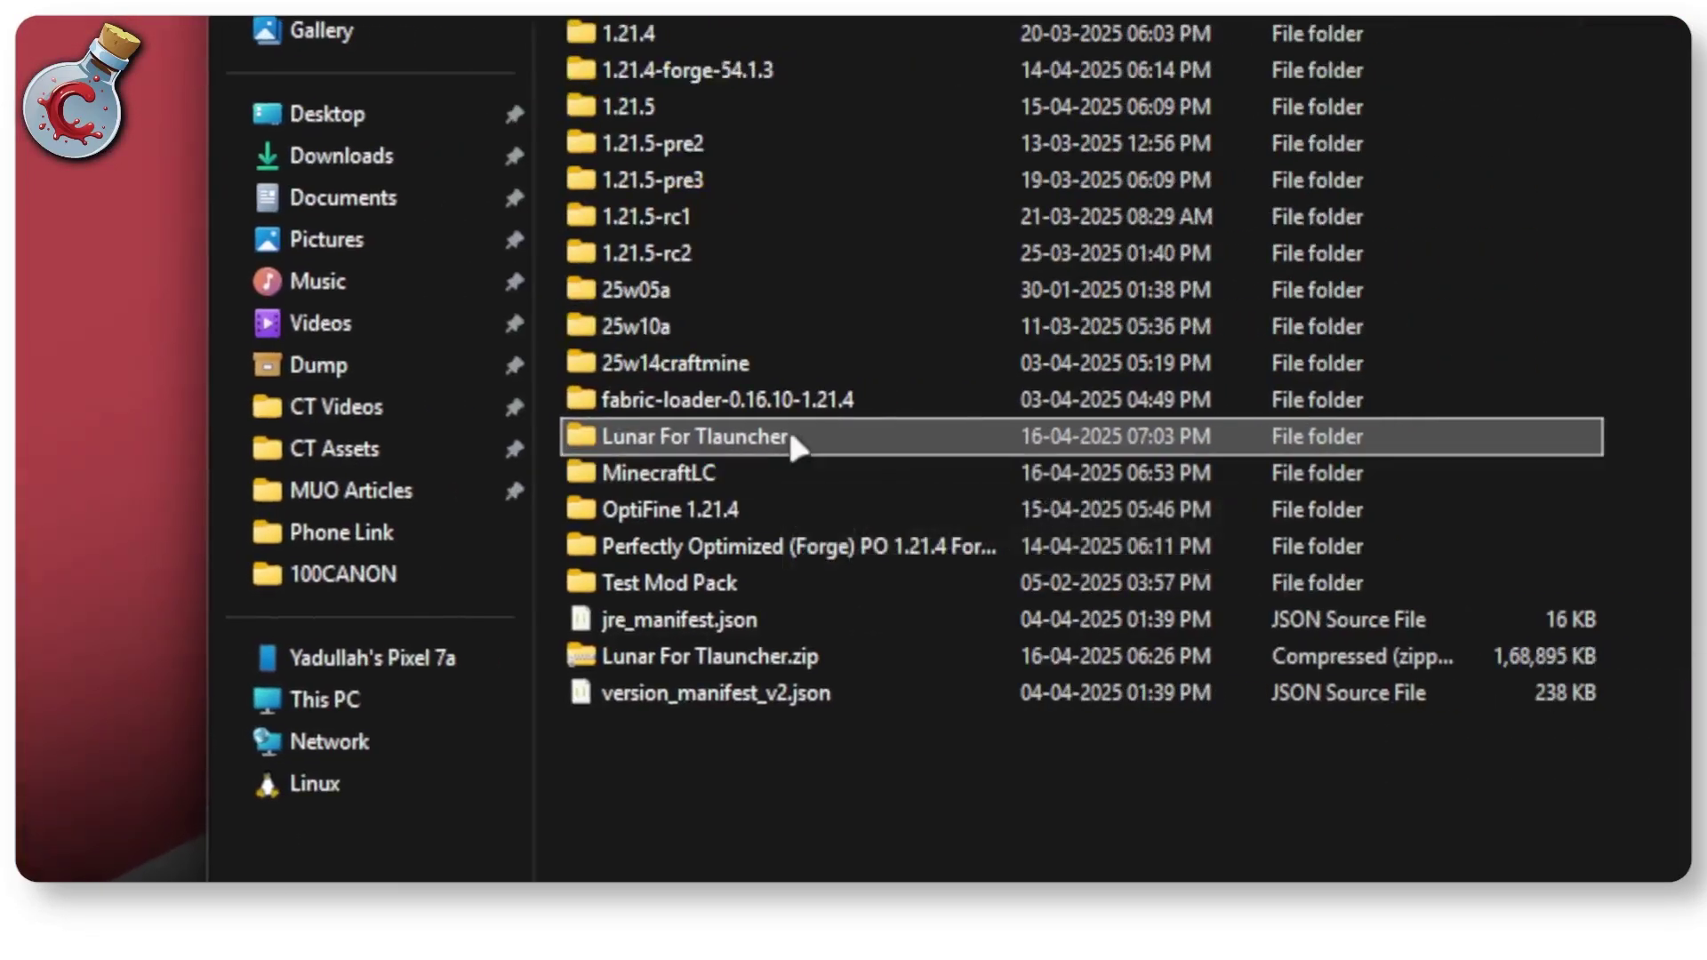
Step: Move the LC folder out of the extracted Lunar For Tlauncher folder and directly into the versions folder
{"action": "double_click", "coordinate": [783, 440]}
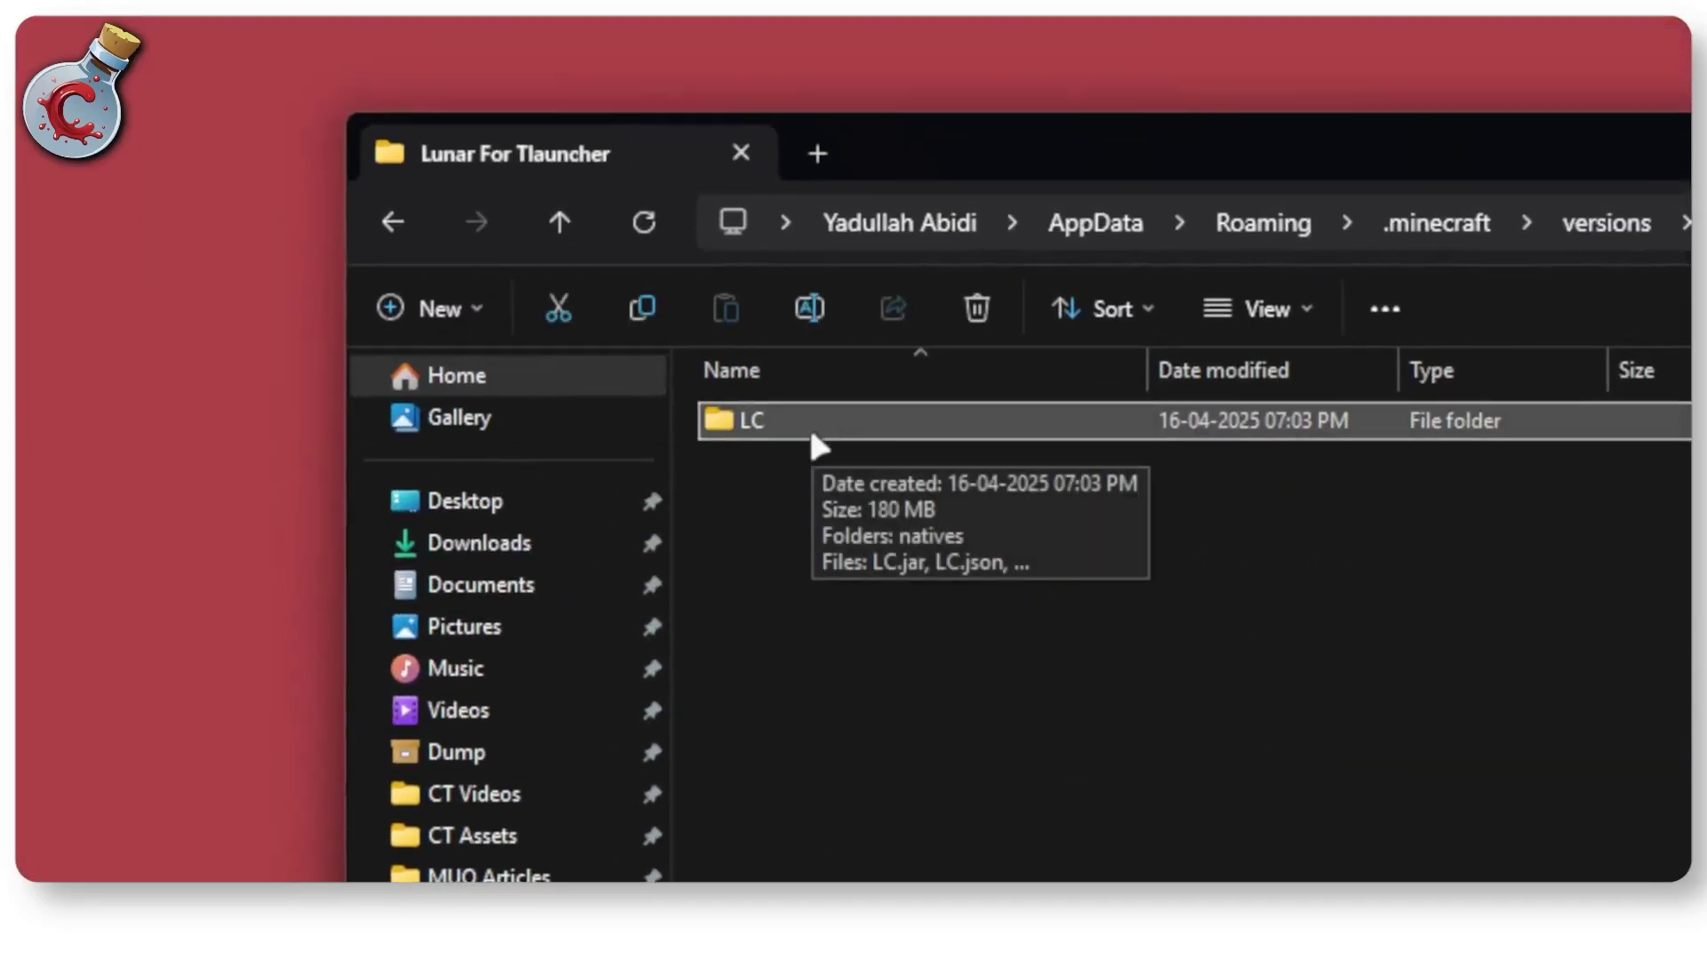
{"action": "key", "text": "ctrl+x"}
{"action": "left_click", "coordinate": [1096, 241]}
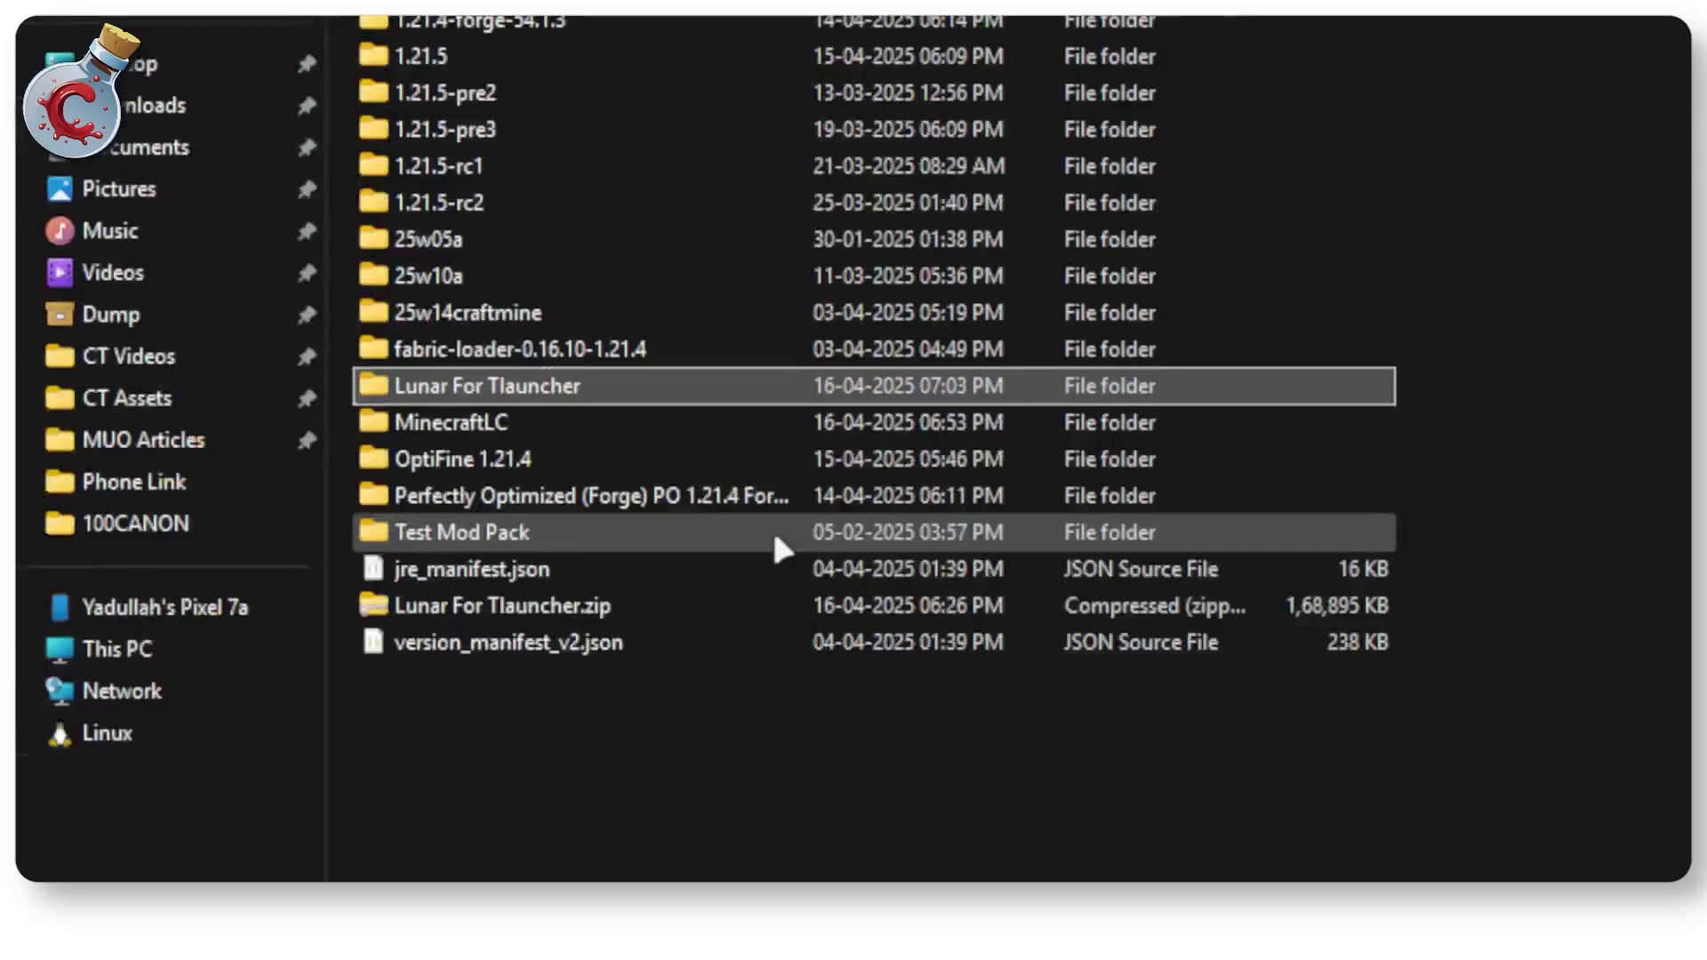
{"action": "key", "text": "ctrl+v"}
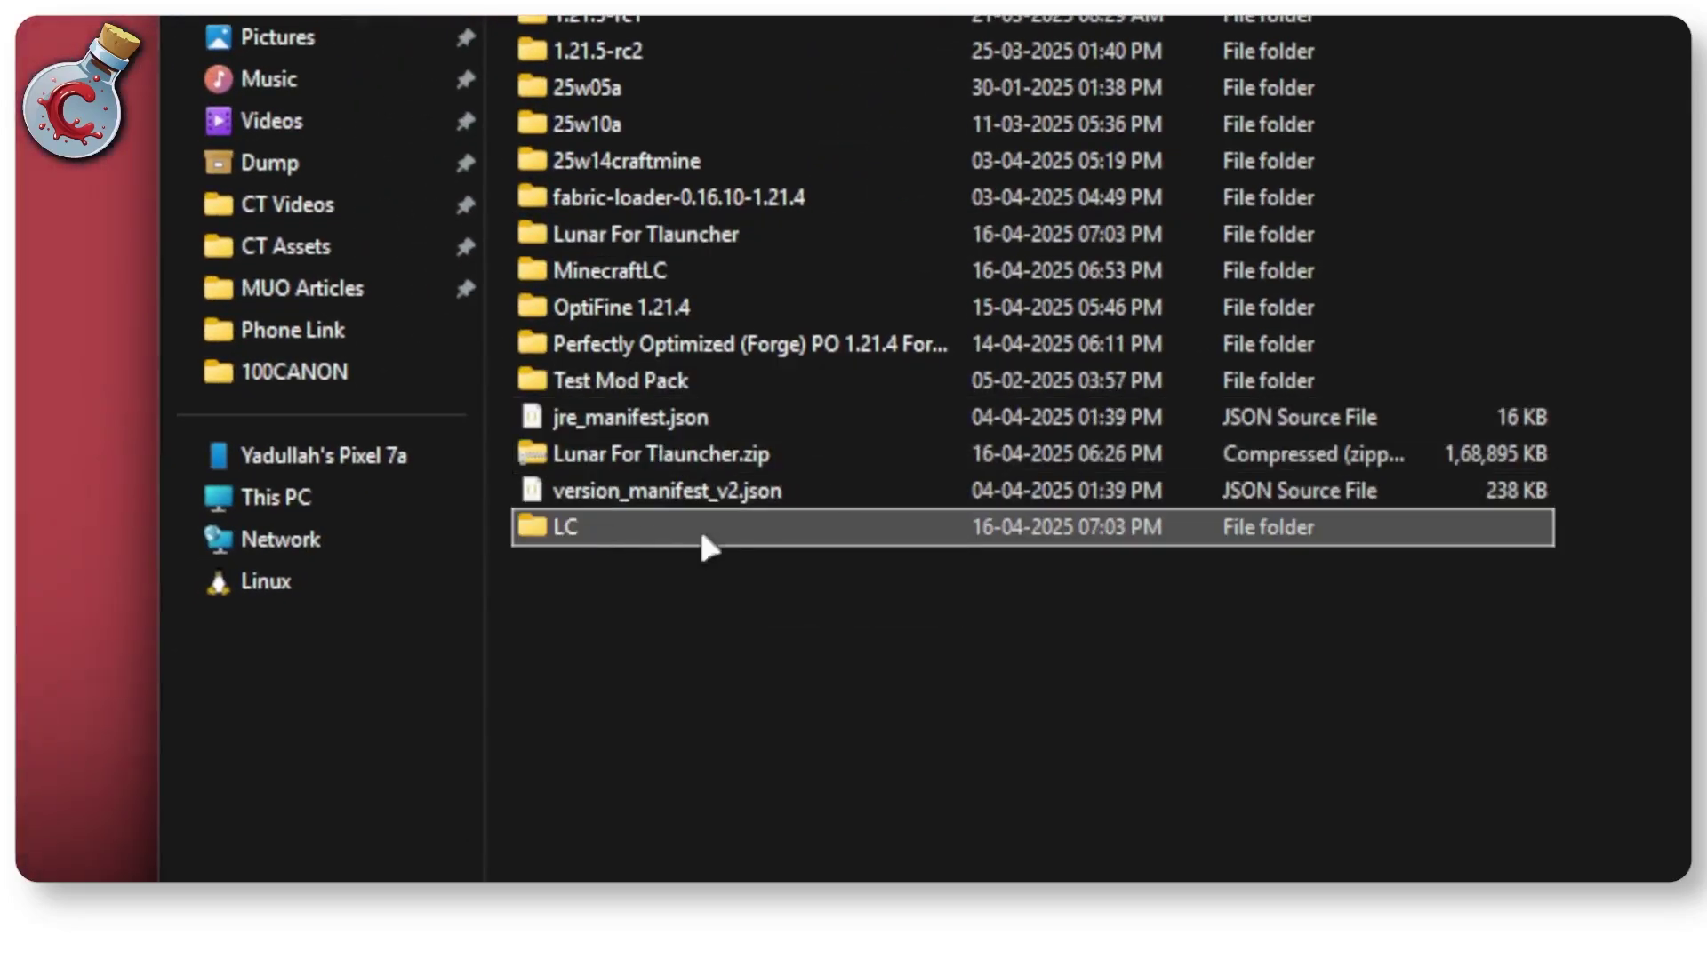
{"action": "key", "text": "F2"}
{"action": "key", "text": "Return"}
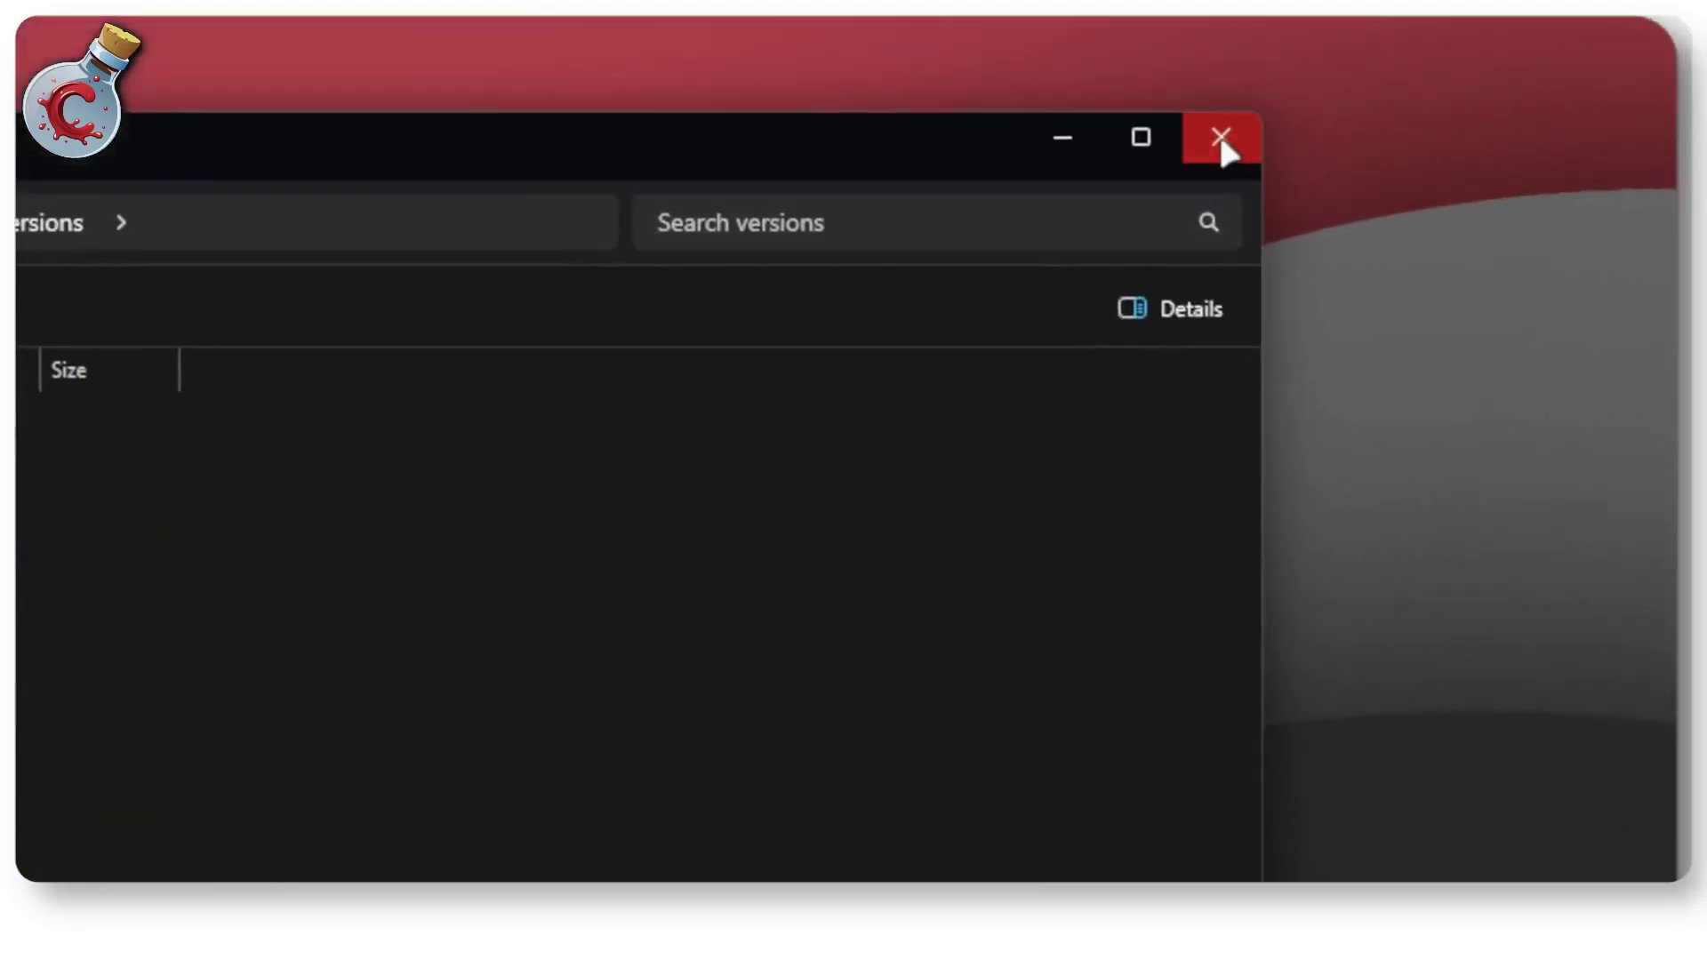
Step: Close the versions folder window, refresh TLauncher, and select Release LC as the game version
{"action": "left_click", "coordinate": [1219, 133]}
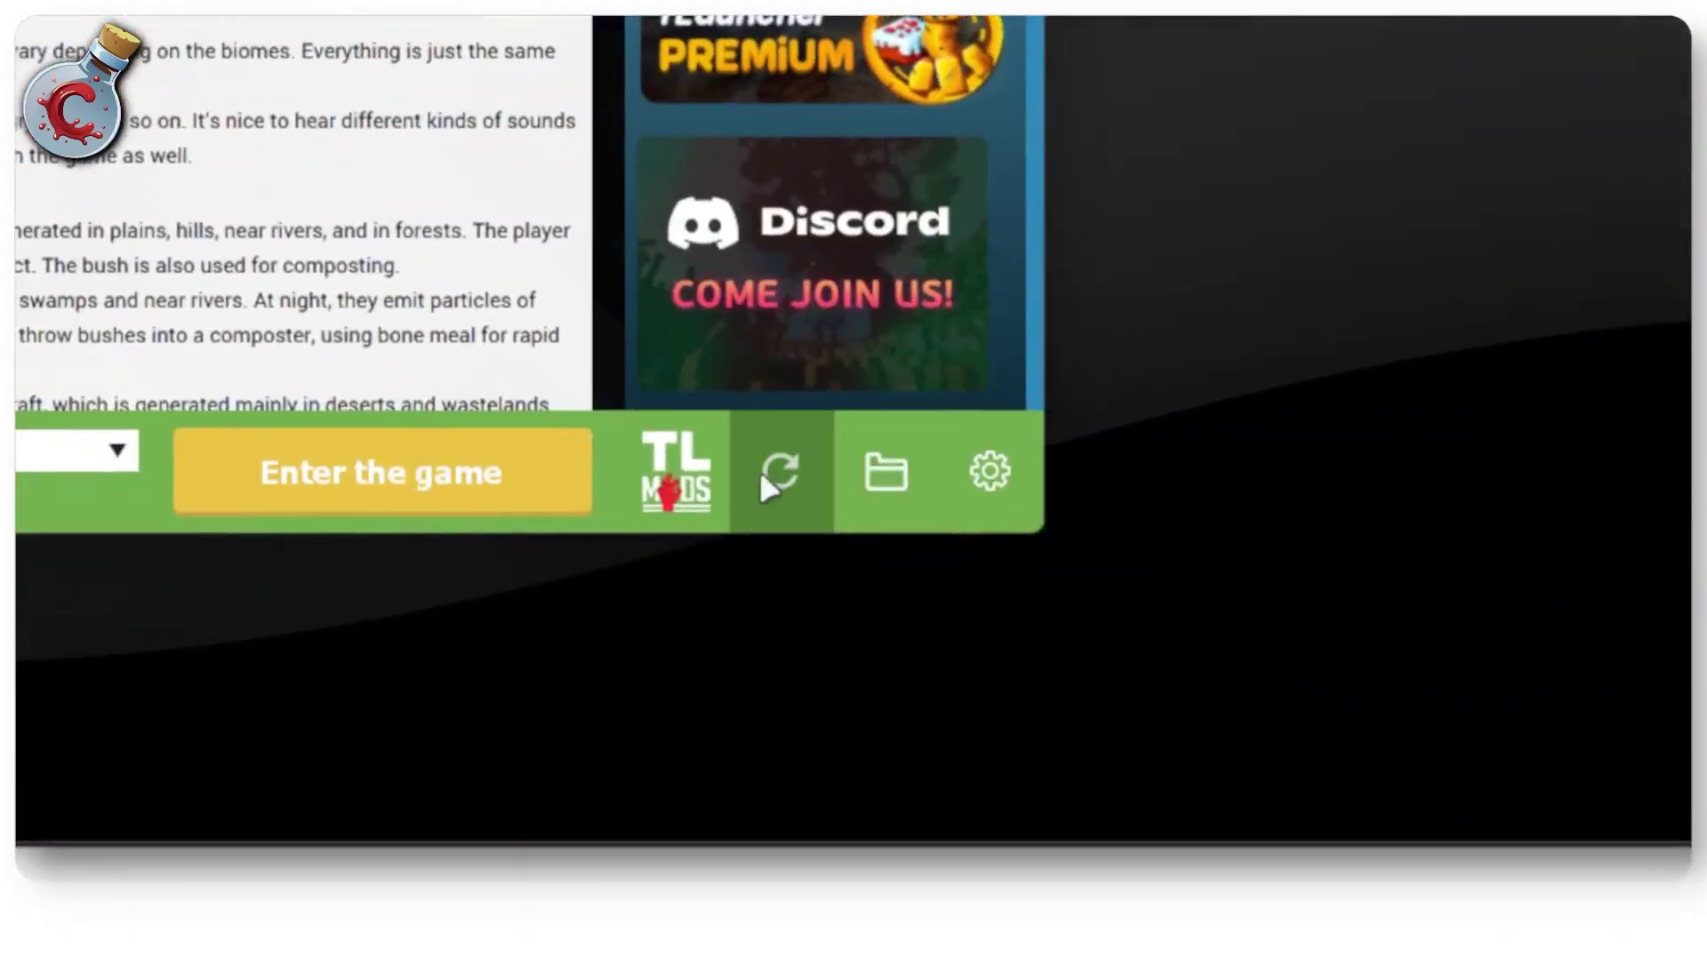
{"action": "left_click", "coordinate": [761, 475]}
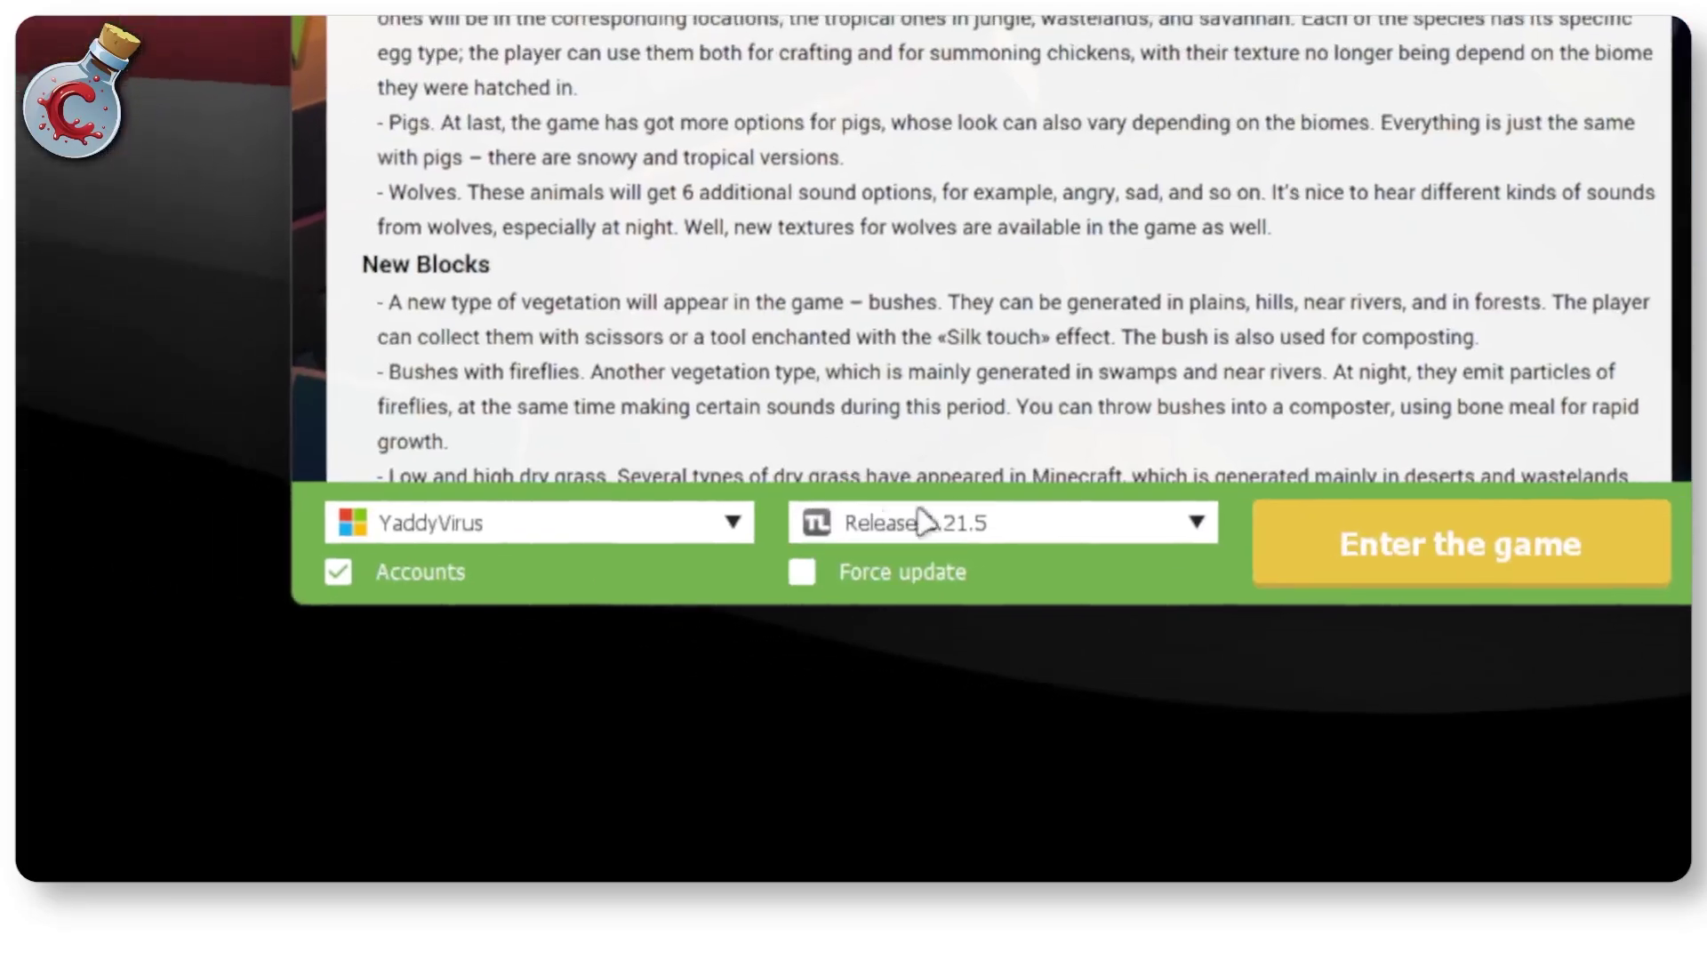
{"action": "left_click", "coordinate": [684, 498]}
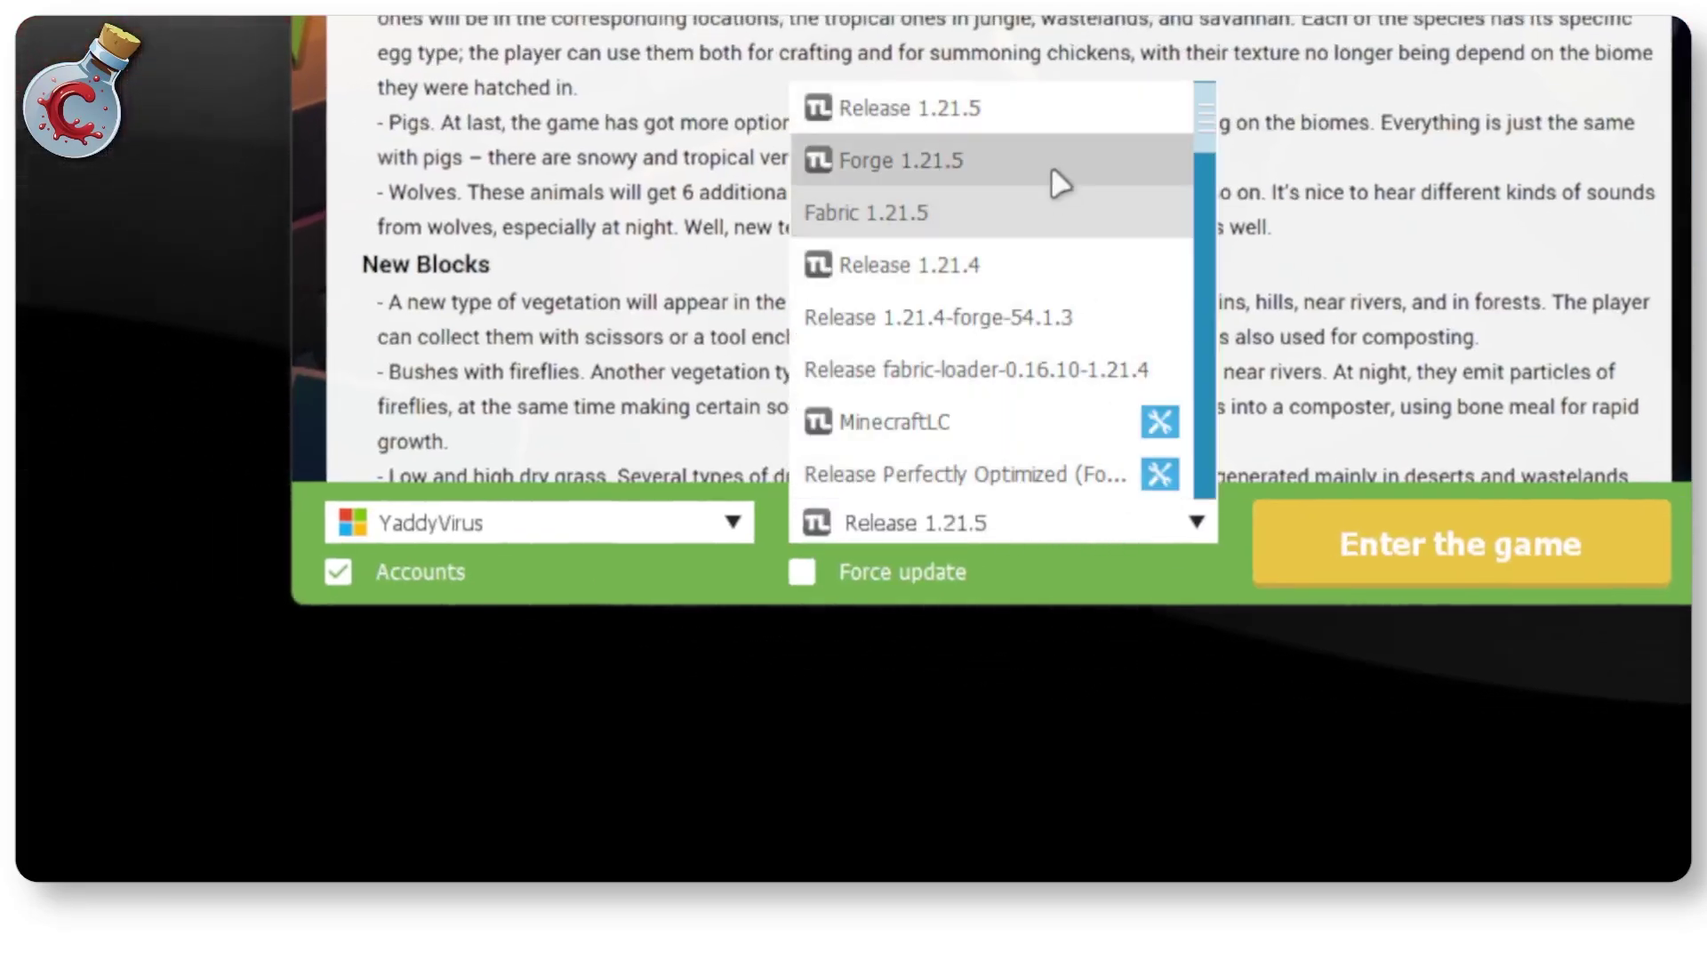
{"action": "scroll", "coordinate": [1030, 286], "scroll_direction": "down", "scroll_amount": 8}
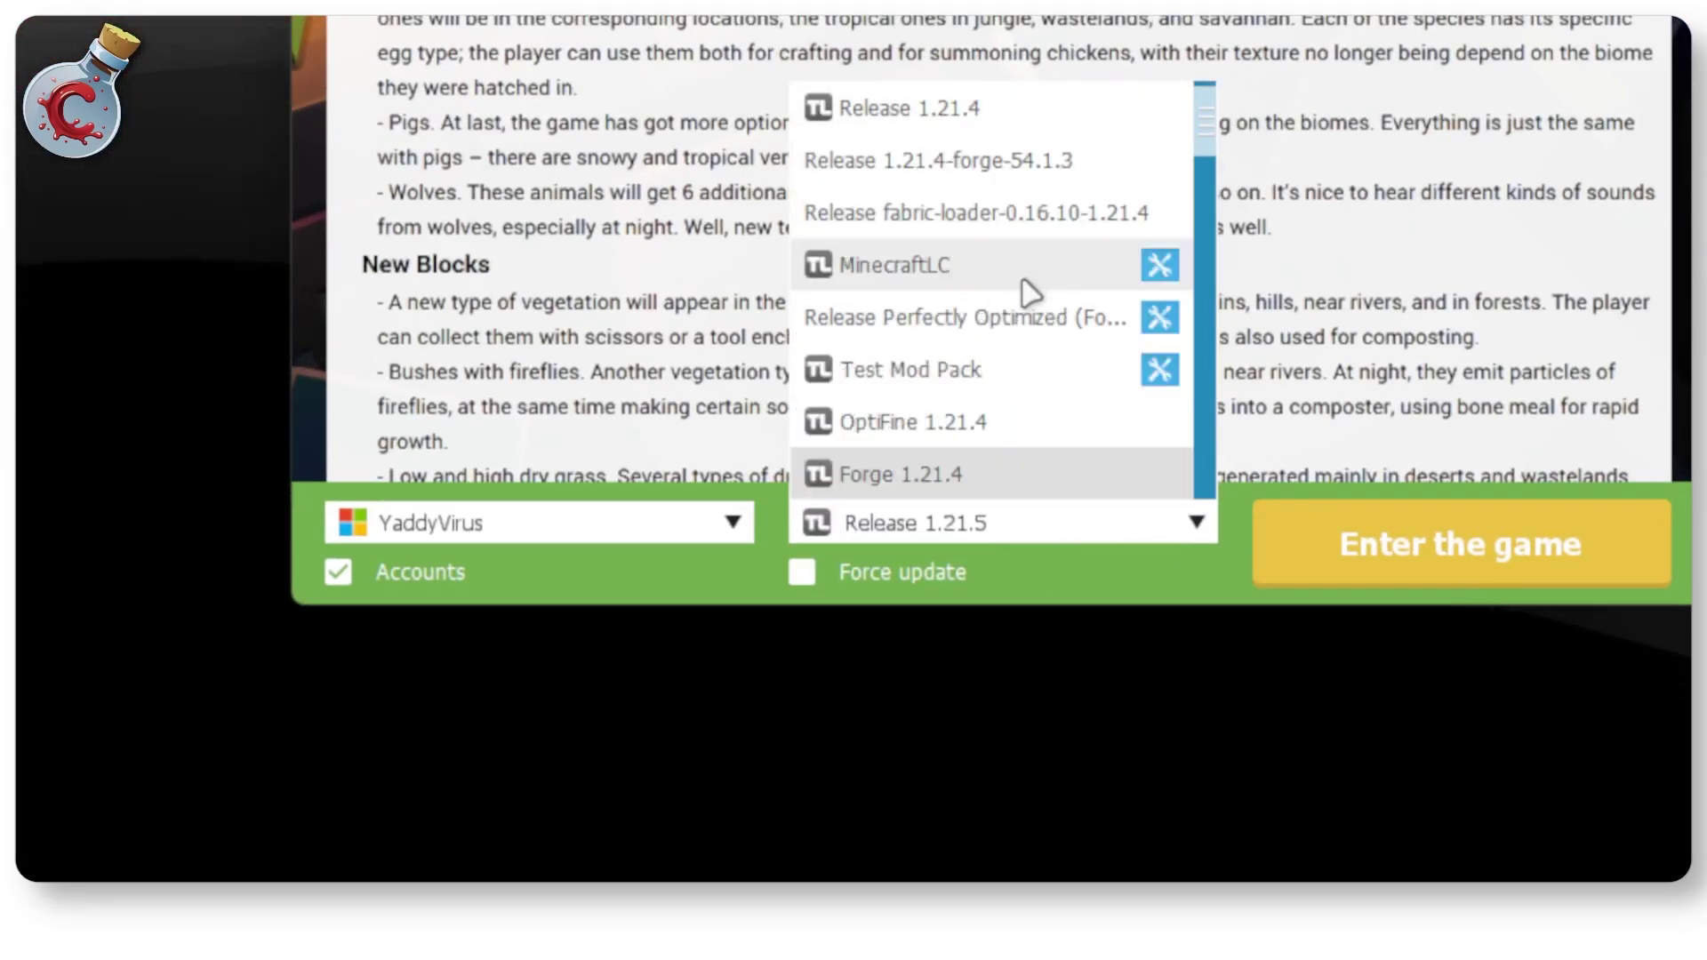
{"action": "scroll", "coordinate": [1025, 283], "scroll_direction": "down", "scroll_amount": 15}
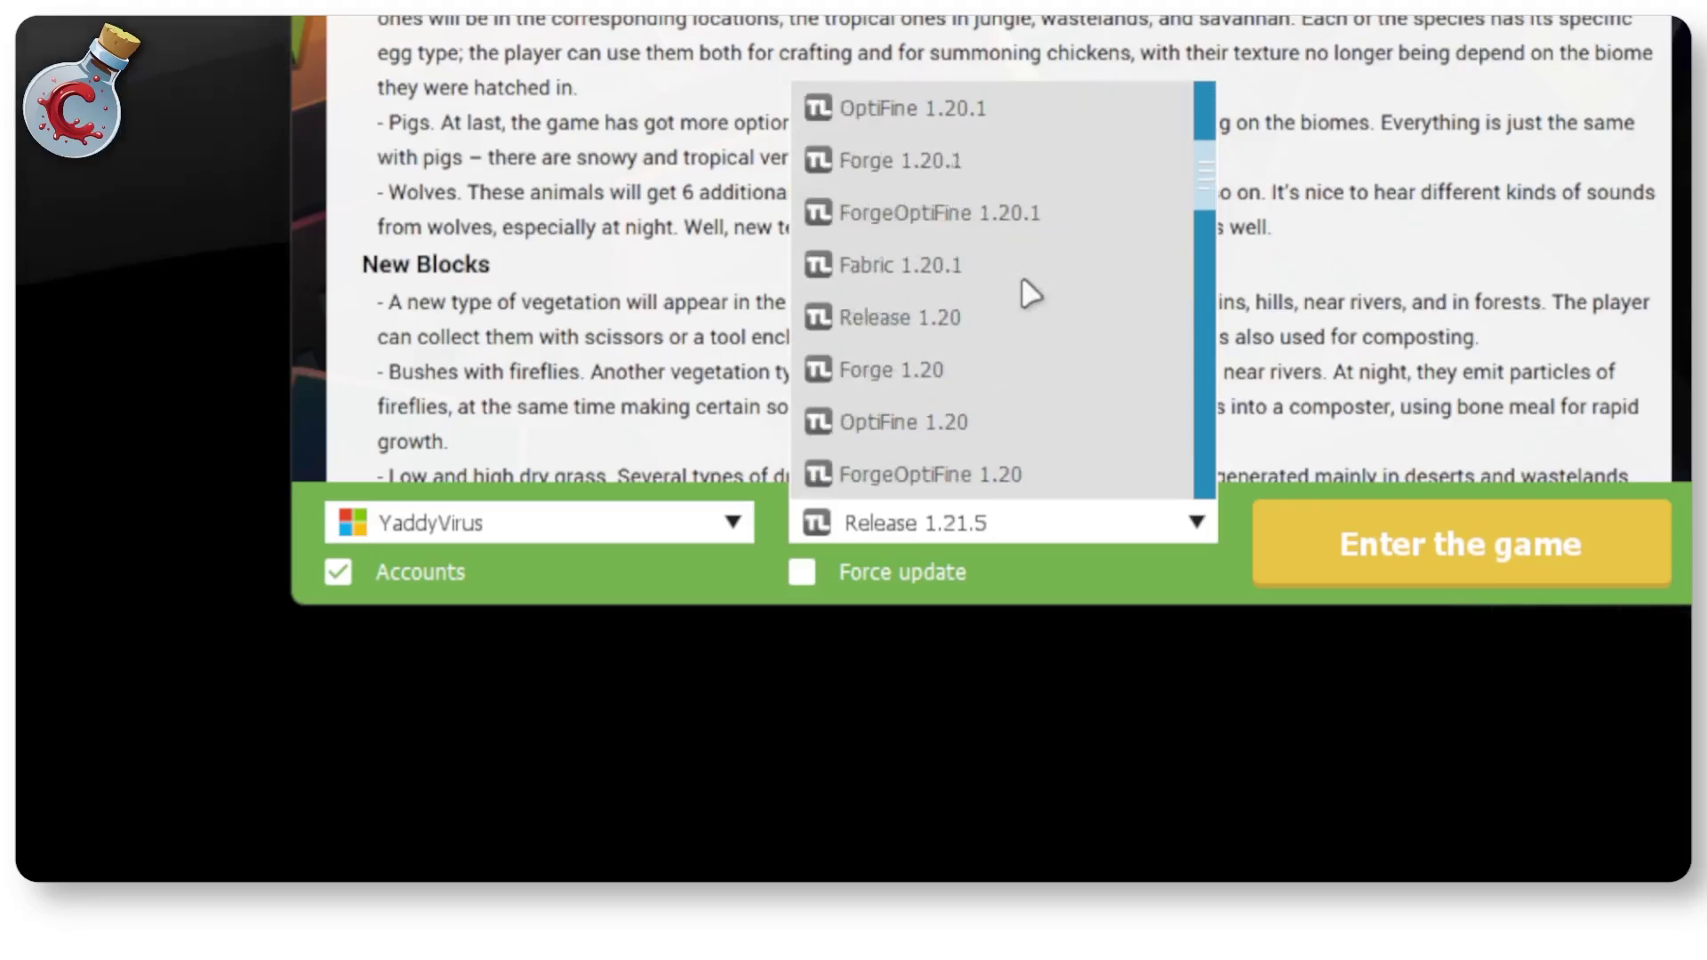
{"action": "scroll", "coordinate": [1025, 271], "scroll_direction": "down", "scroll_amount": 15}
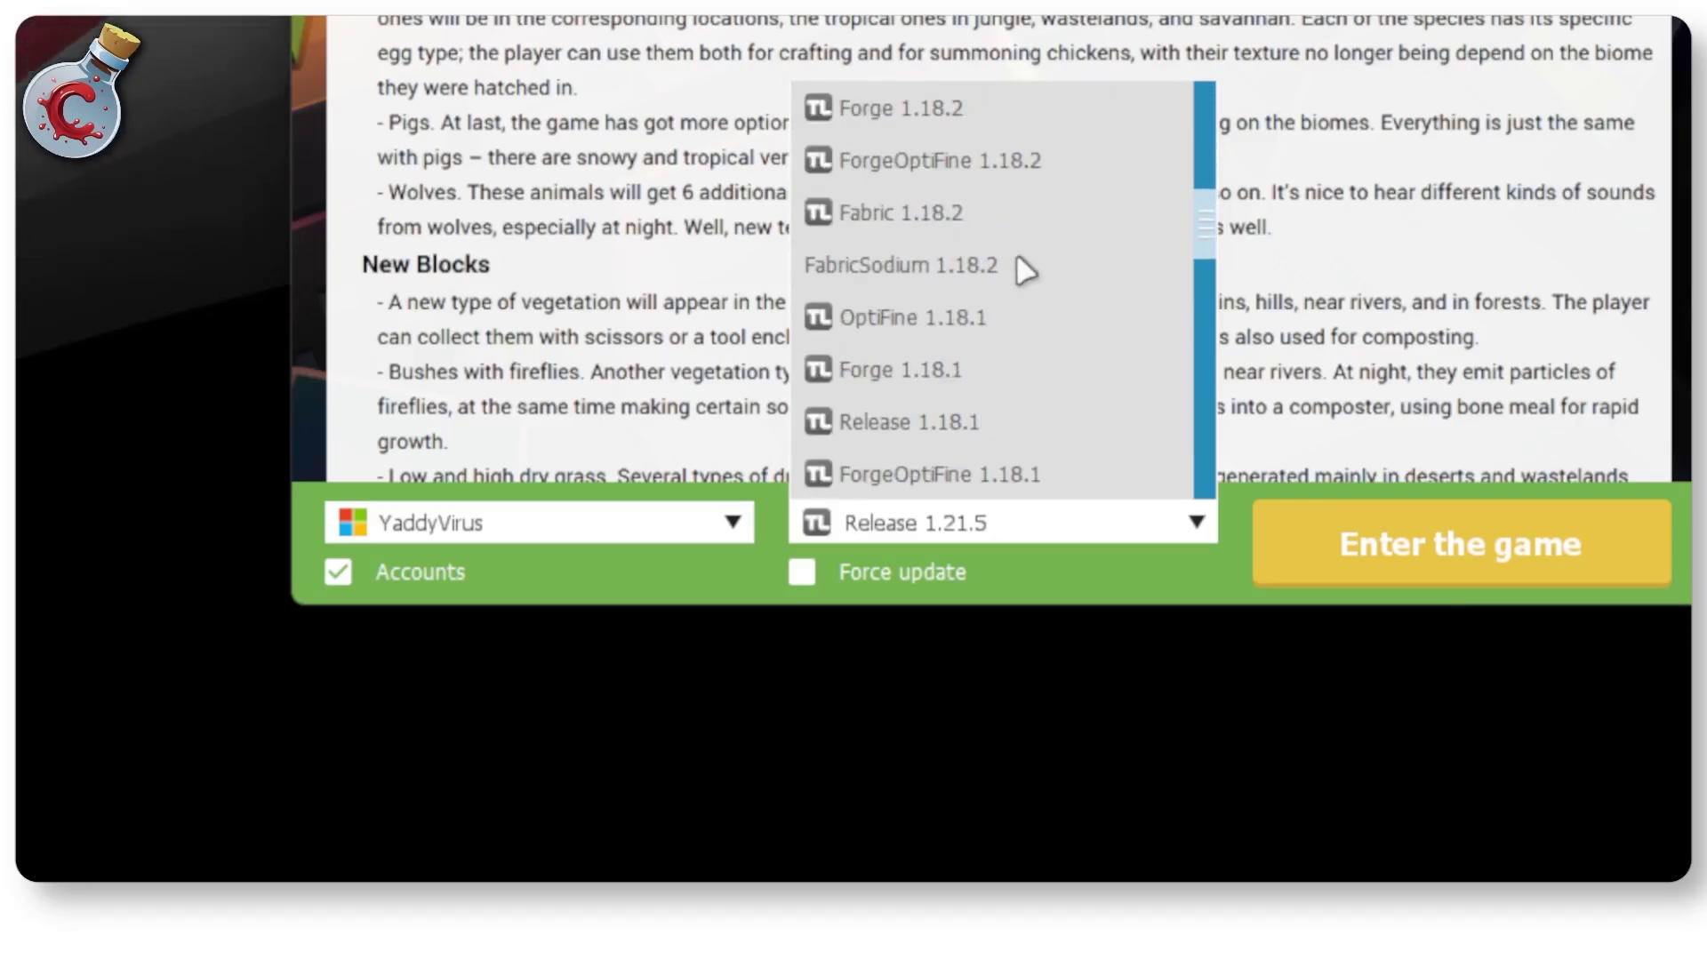
{"action": "scroll", "coordinate": [1025, 274], "scroll_direction": "down", "scroll_amount": 15}
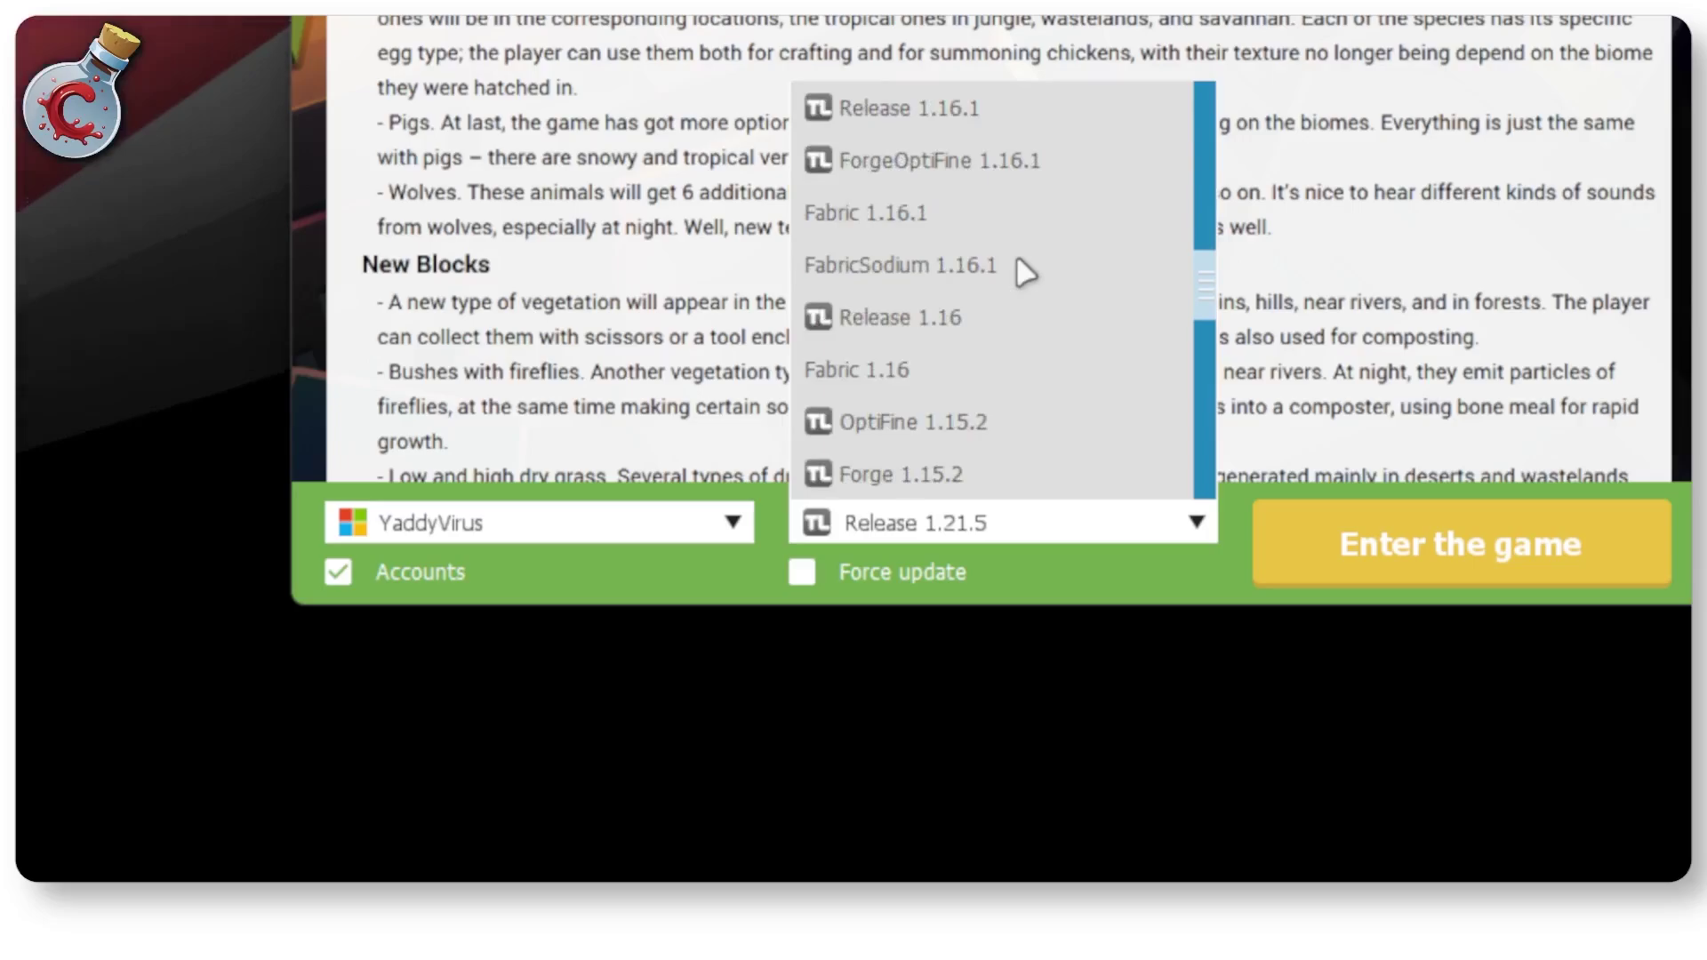
{"action": "scroll", "coordinate": [1025, 276], "scroll_direction": "down", "scroll_amount": 8}
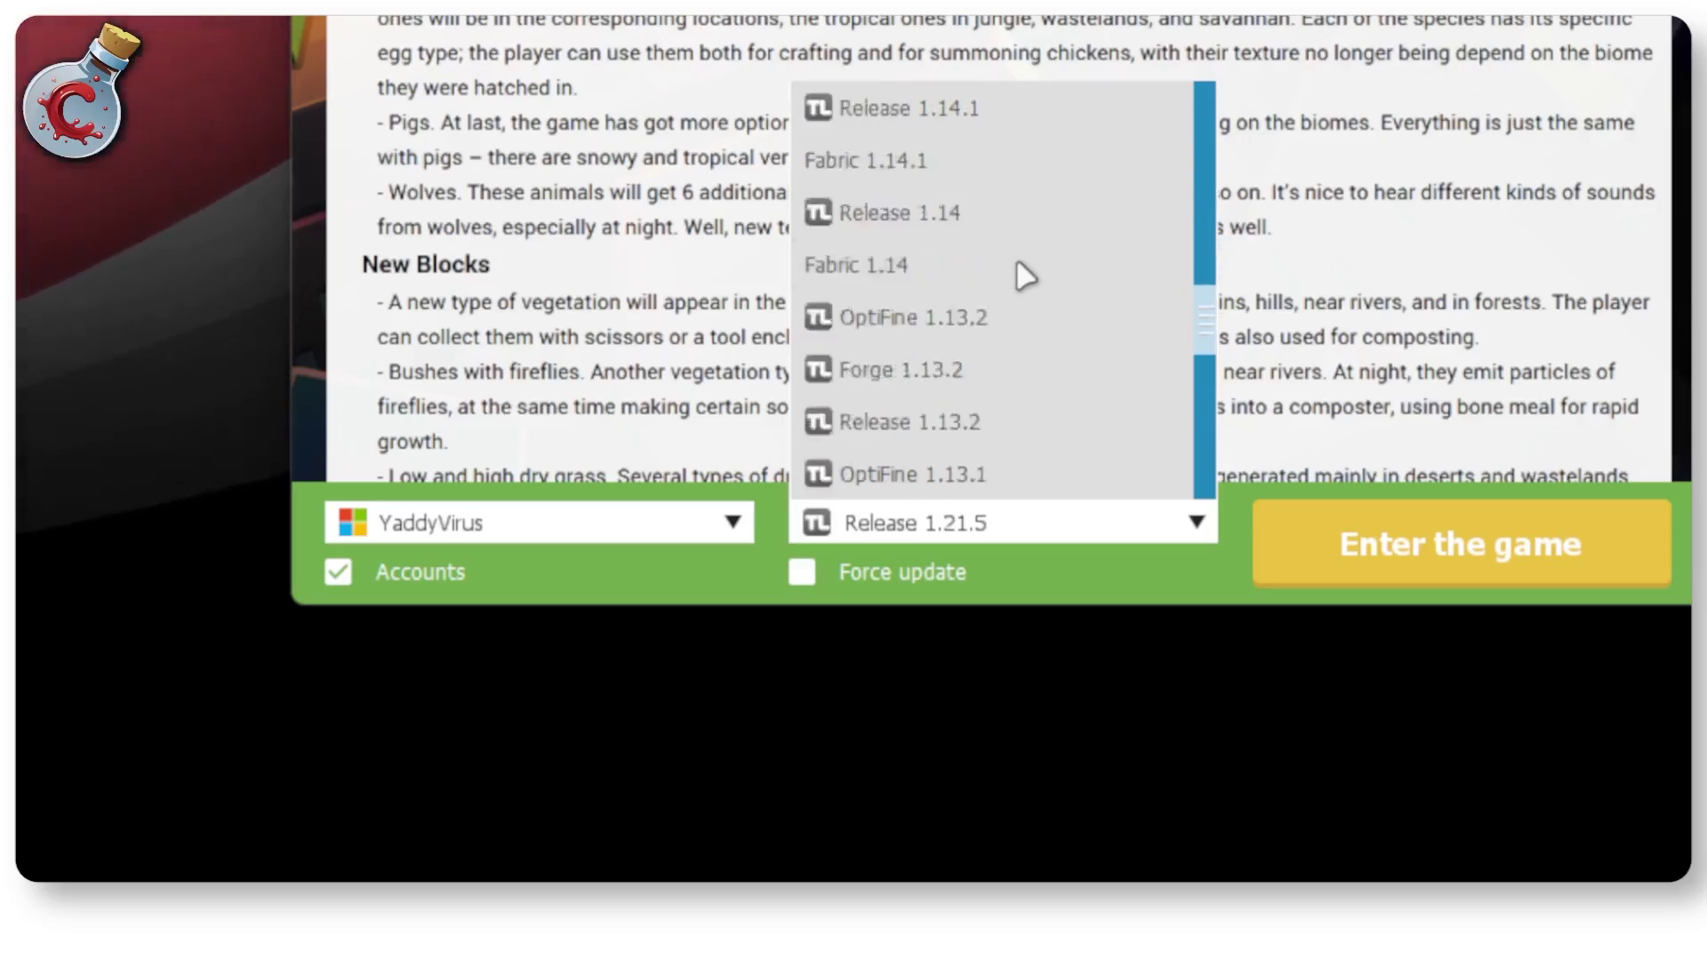
{"action": "scroll", "coordinate": [1022, 285], "scroll_direction": "down", "scroll_amount": 10}
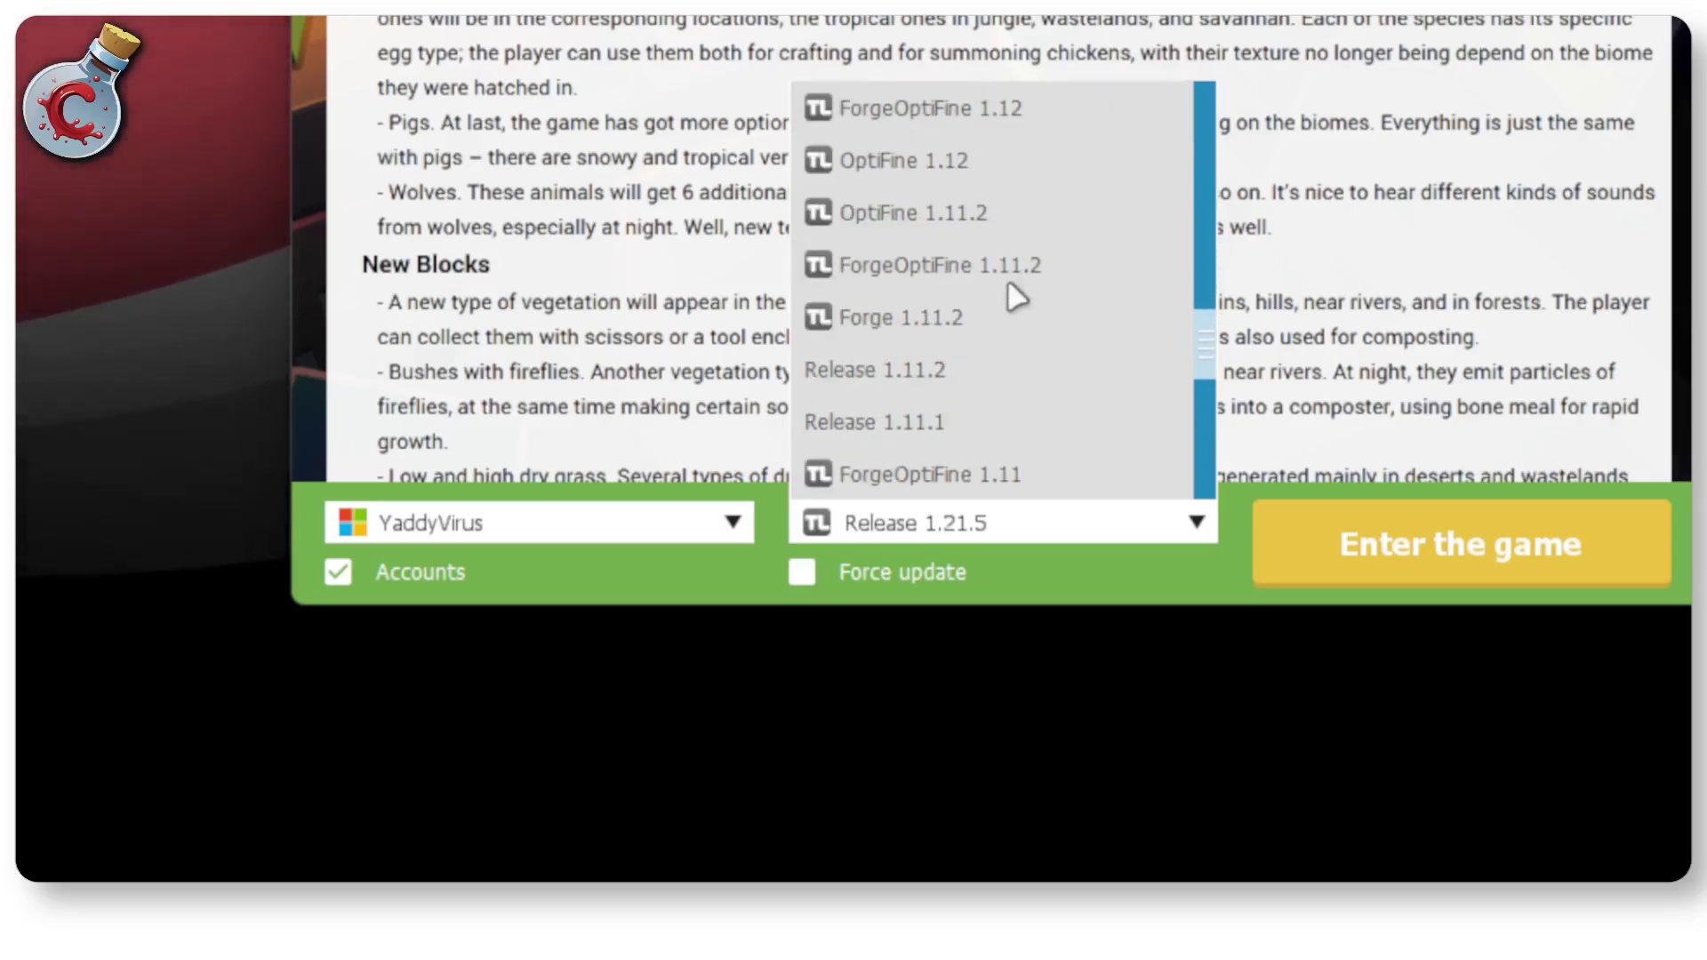
{"action": "scroll", "coordinate": [1016, 297], "scroll_direction": "down", "scroll_amount": 17}
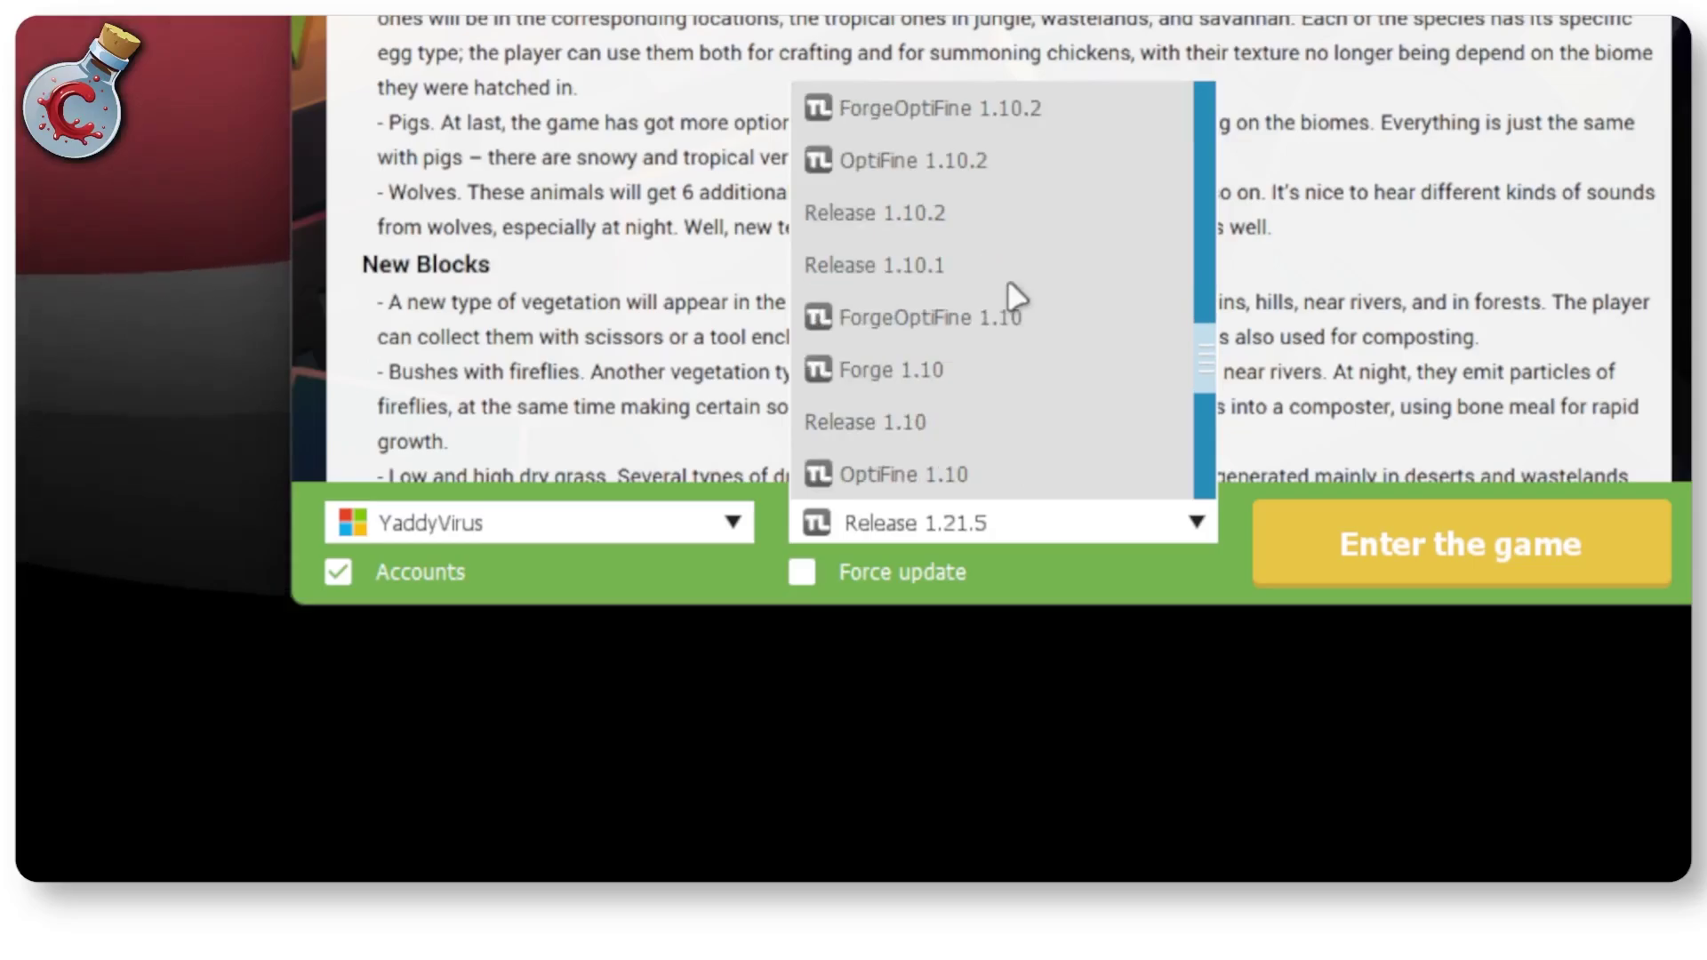
{"action": "scroll", "coordinate": [1016, 296], "scroll_direction": "down", "scroll_amount": 3}
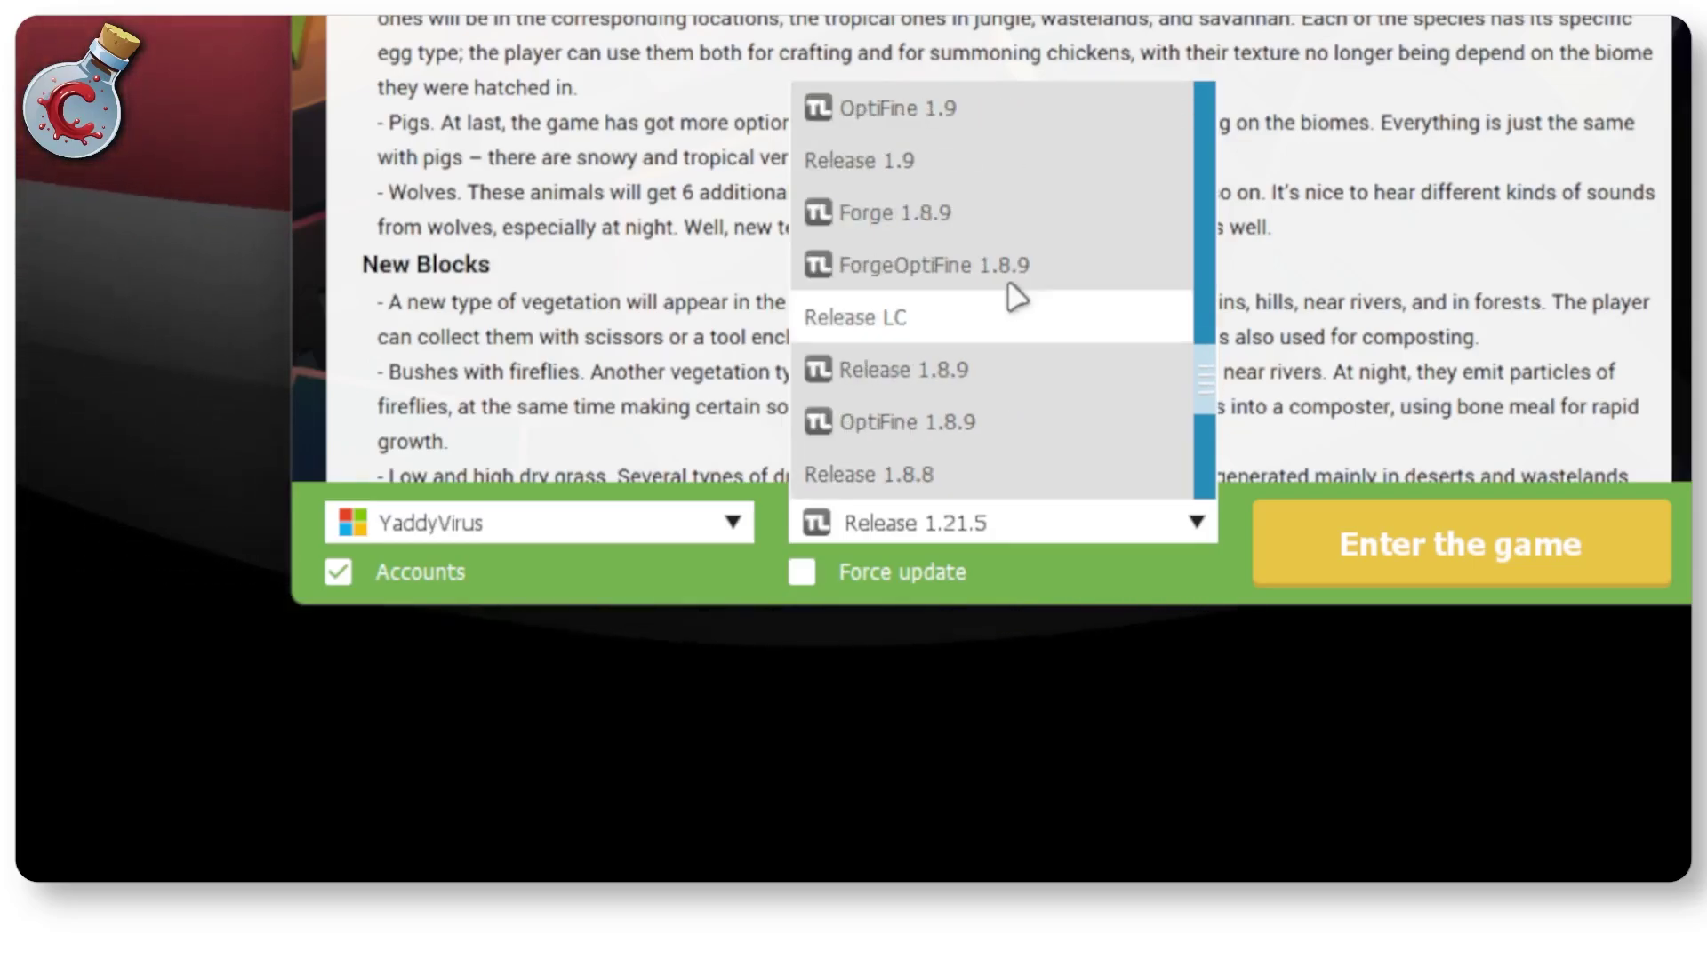
{"action": "left_click", "coordinate": [892, 324]}
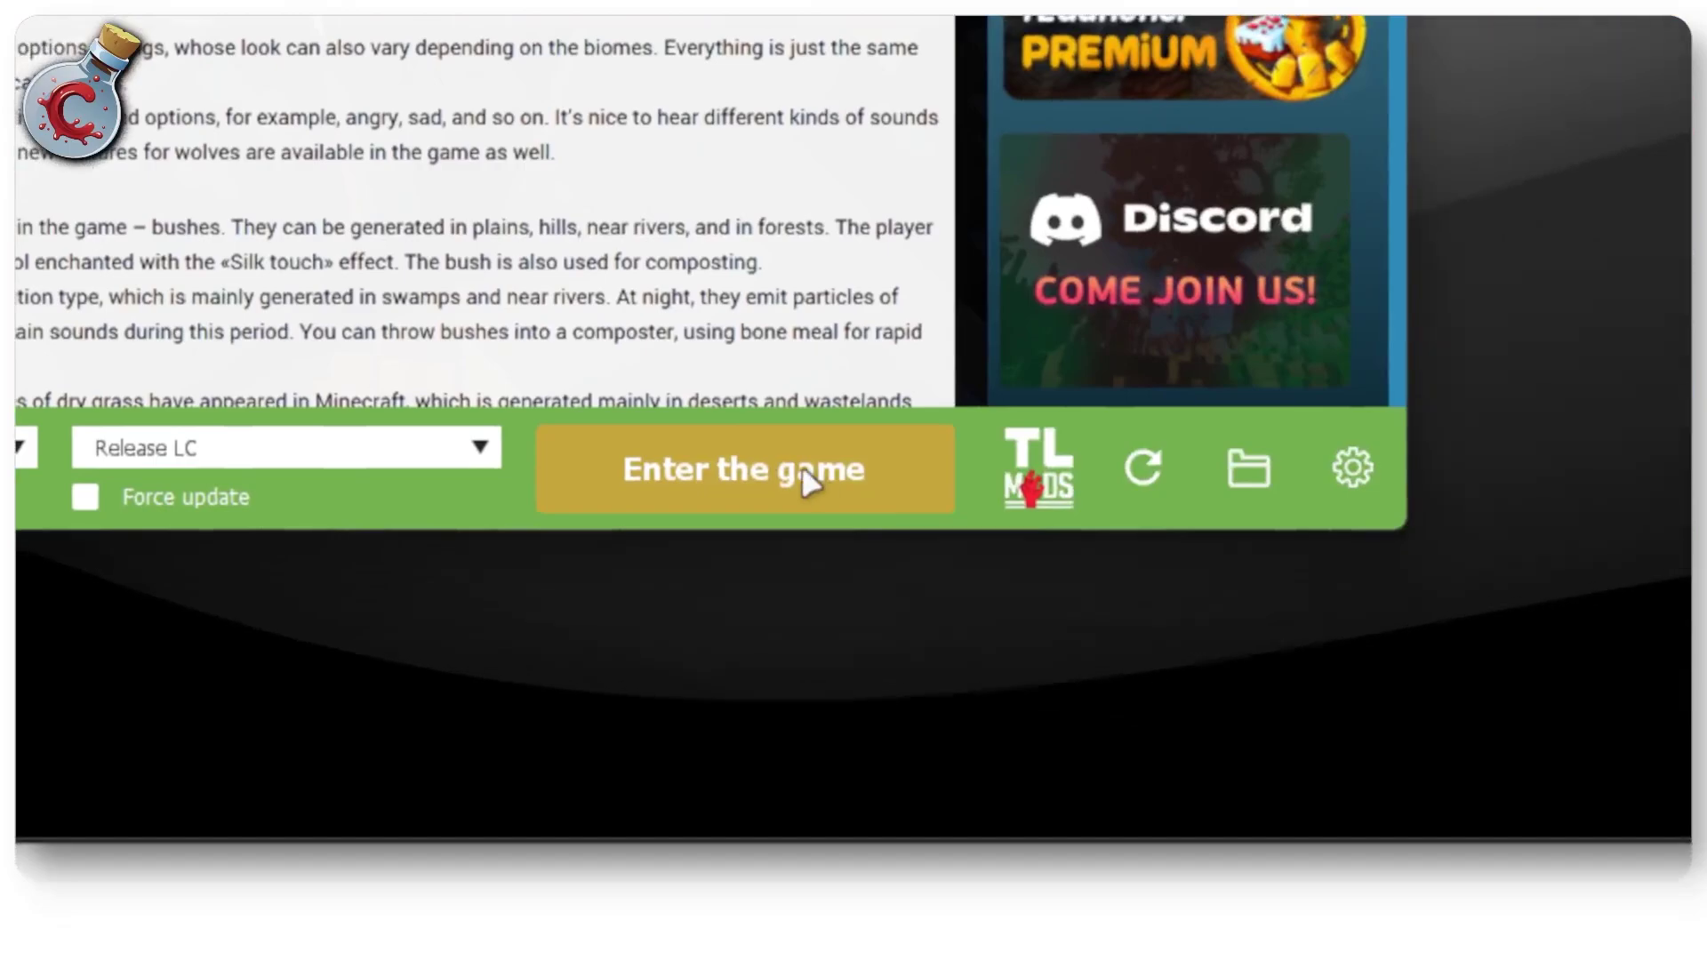
Step: Launch the game with the selected version and switch the Lunar Client window to full screen
{"action": "left_click", "coordinate": [802, 466]}
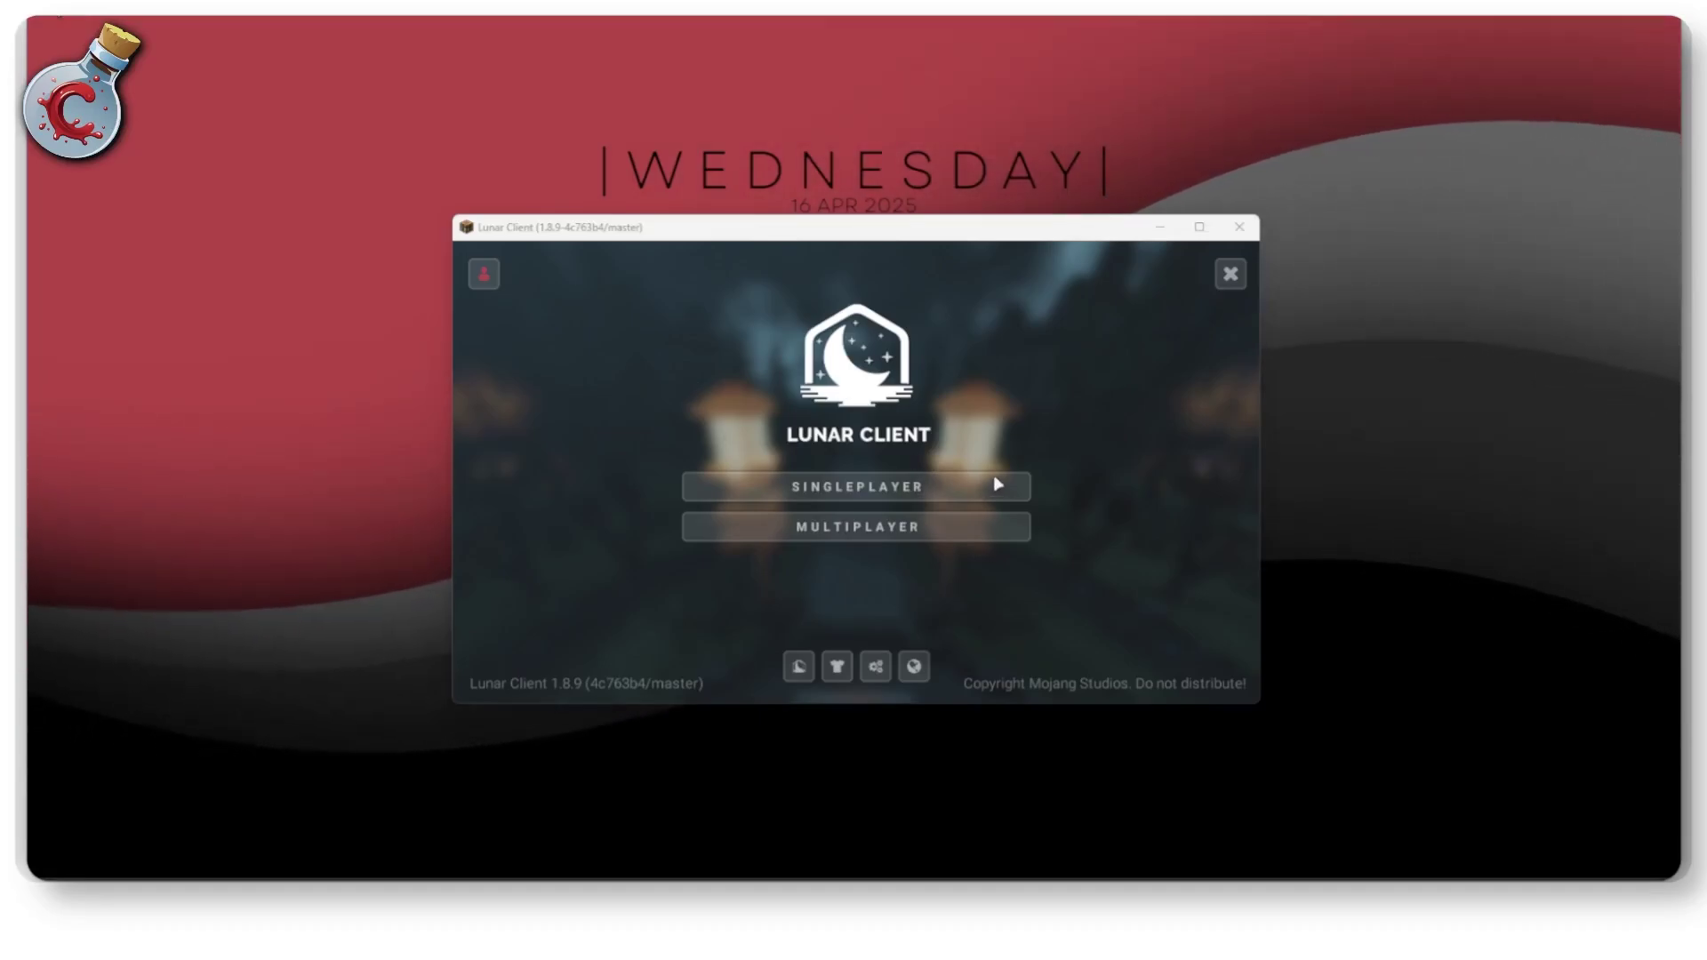
{"action": "key", "text": "F11"}
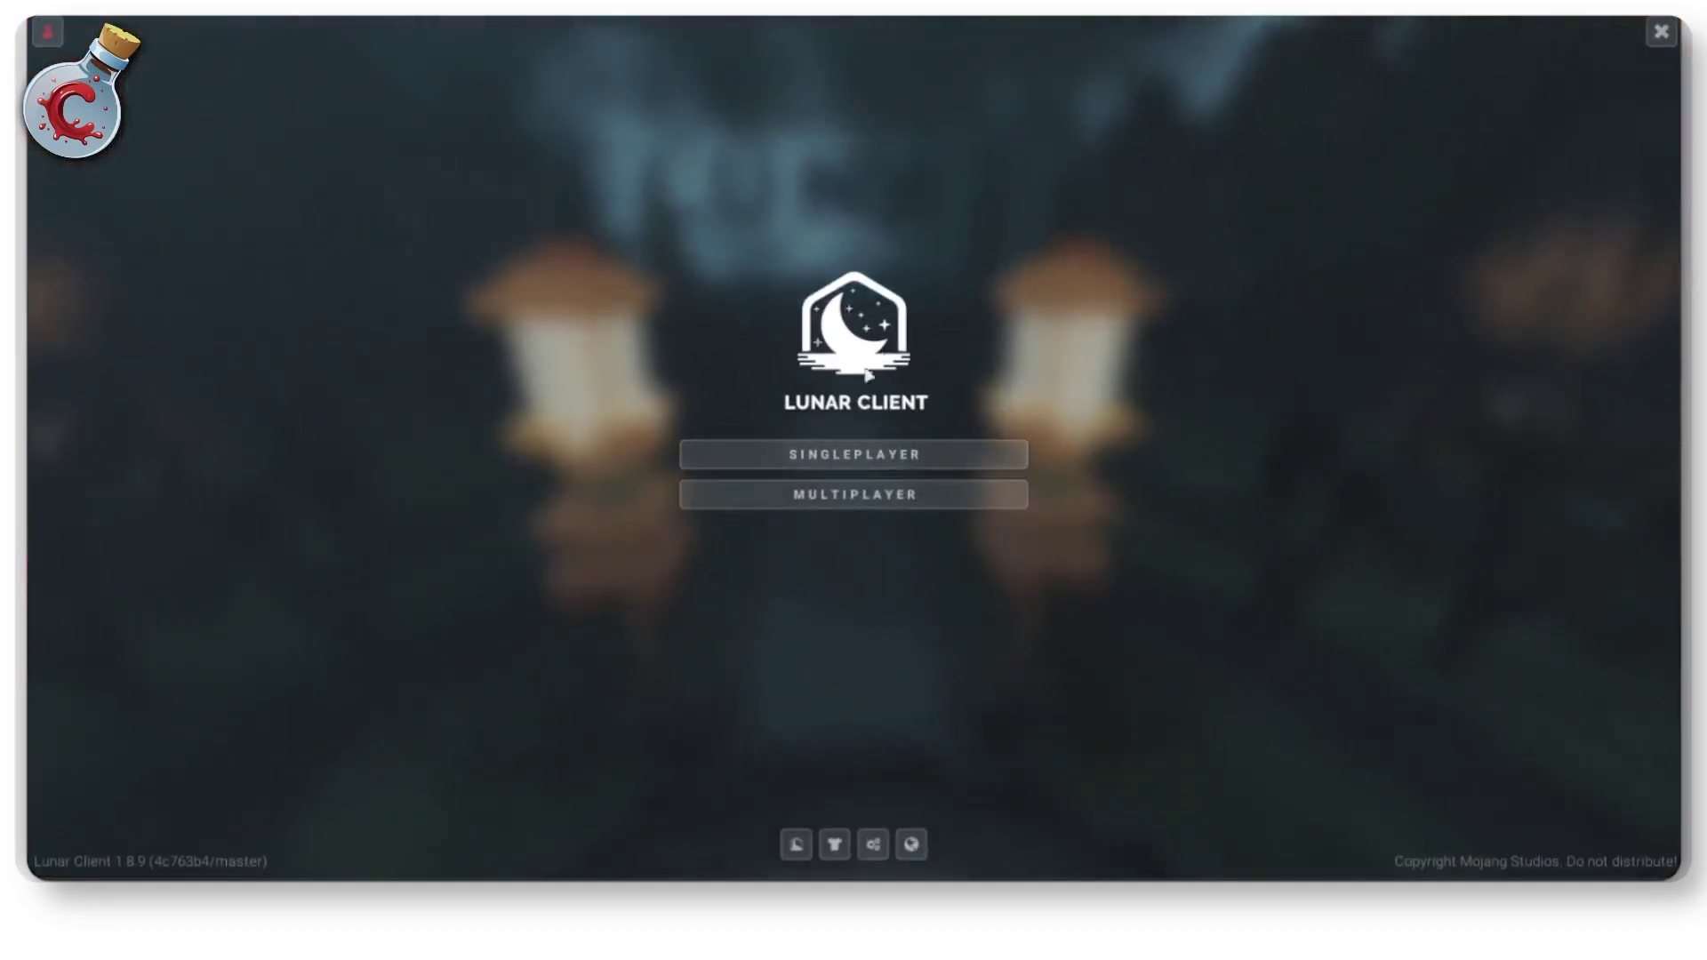
Step: Check the Test World entry in the singleplayer world list and return to the main menu
{"action": "left_click", "coordinate": [875, 453]}
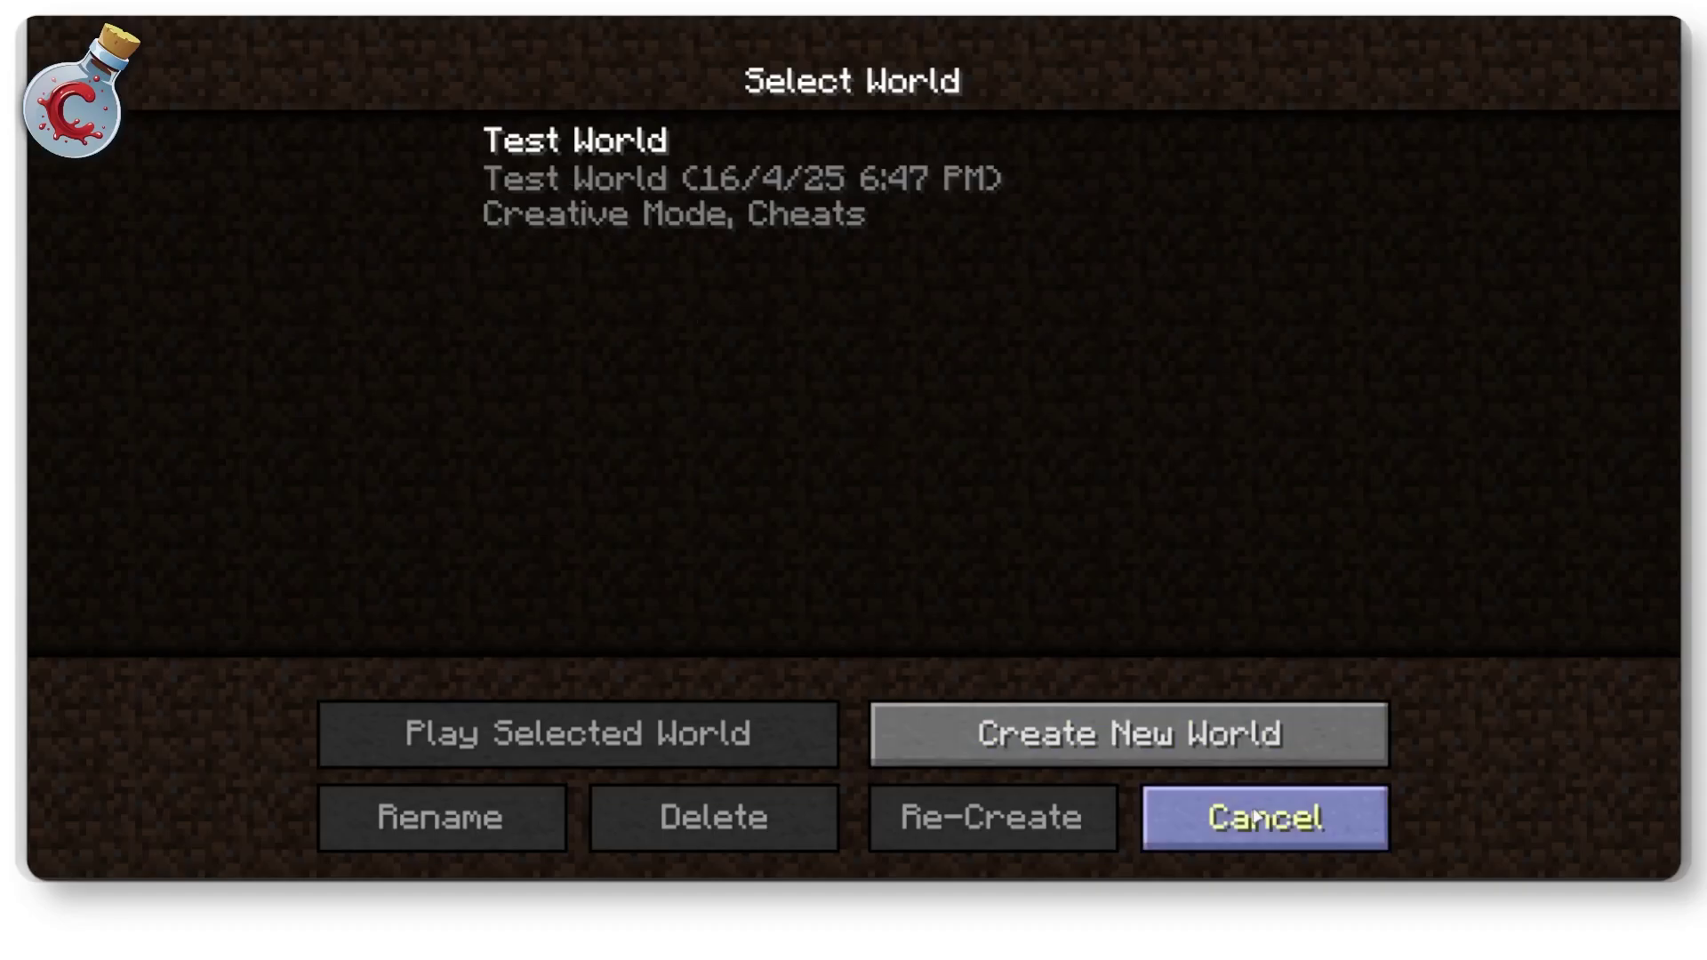
{"action": "left_click", "coordinate": [570, 200]}
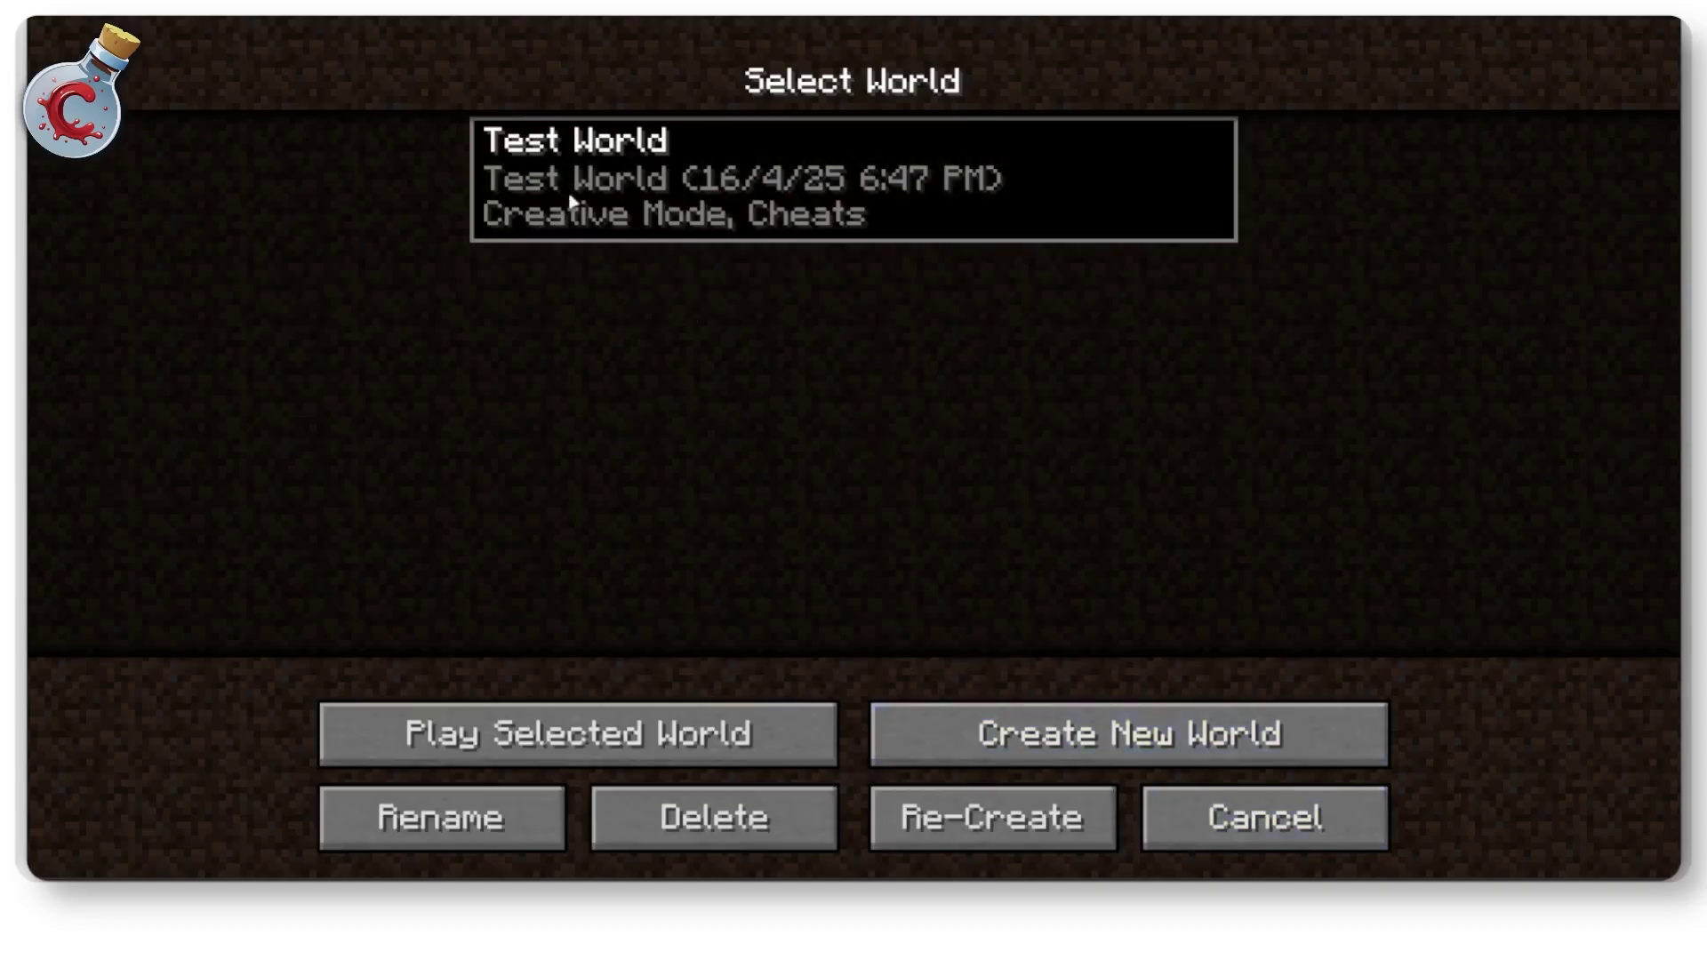
{"action": "left_click", "coordinate": [1265, 818]}
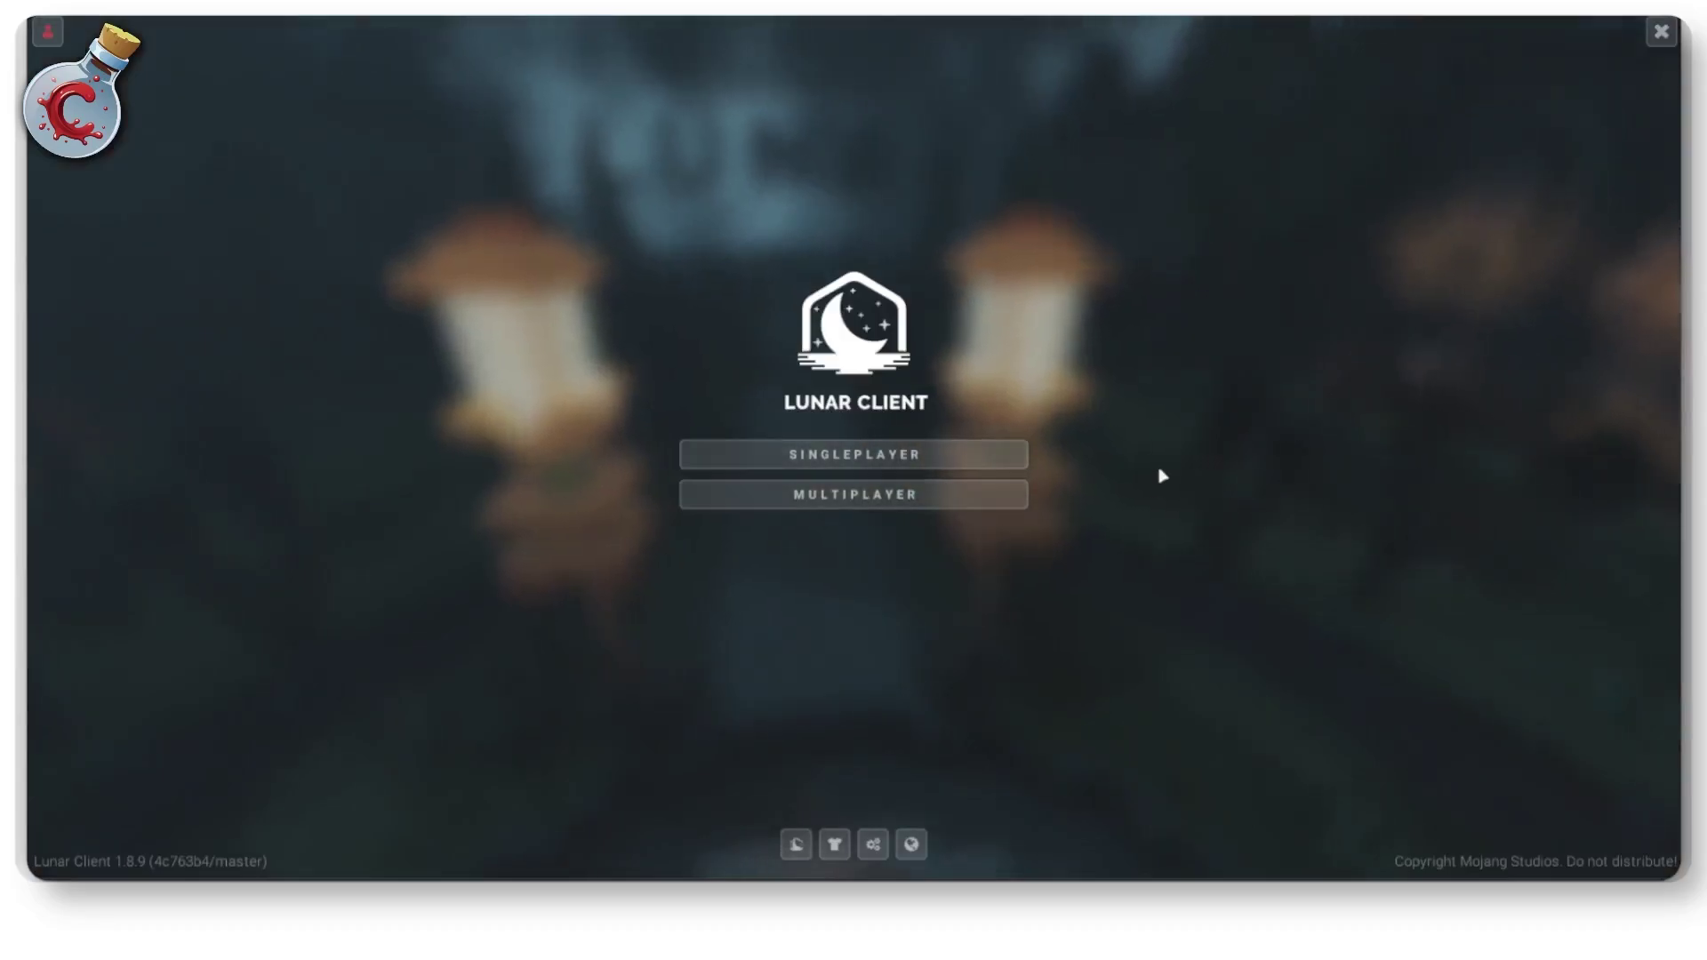